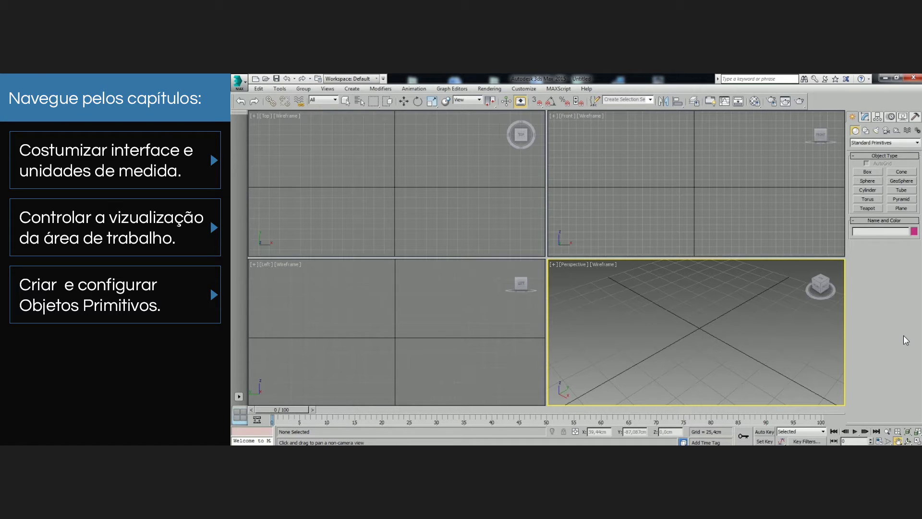
- Apply the ame-dark UI scheme with the Max initial tool settings and acknowledge the restart notice
click(526, 90)
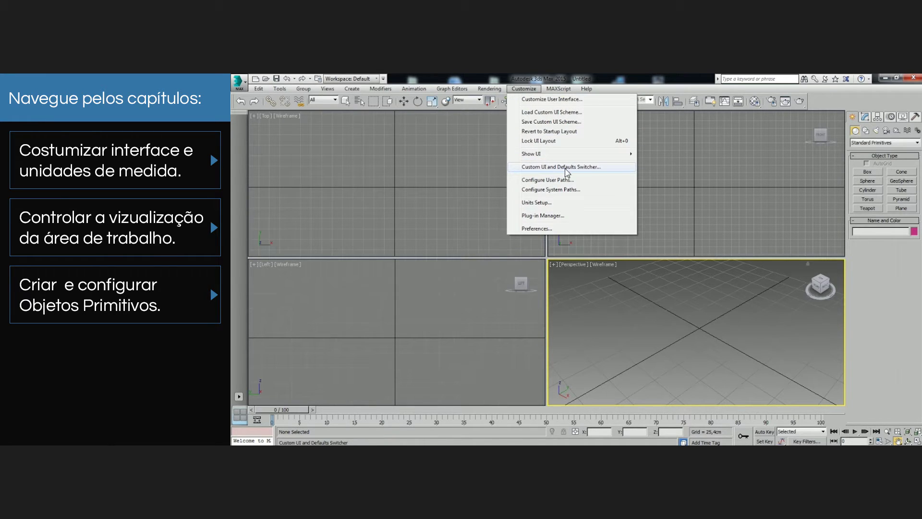
click(582, 168)
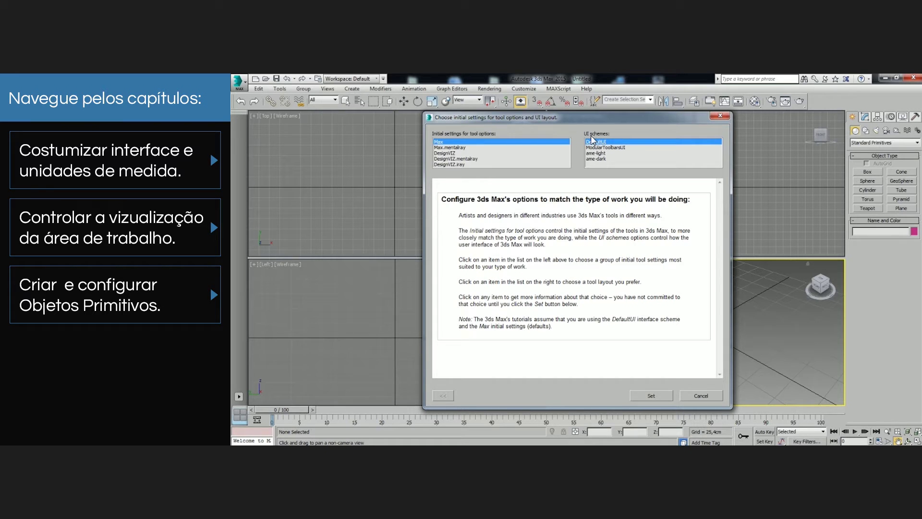
click(596, 159)
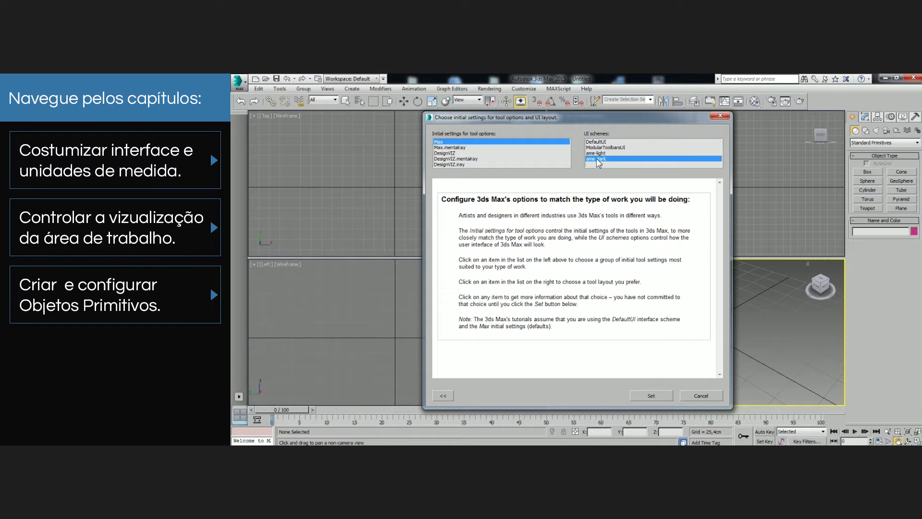
click(657, 398)
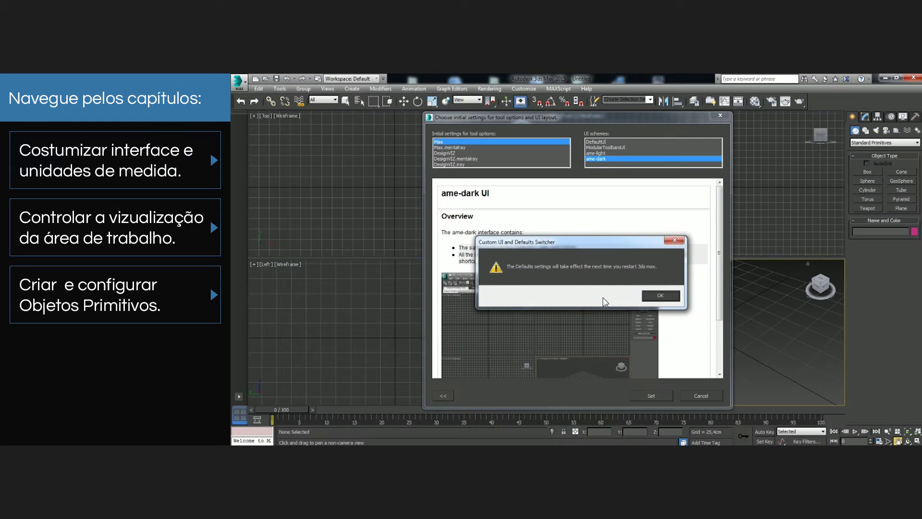
click(656, 296)
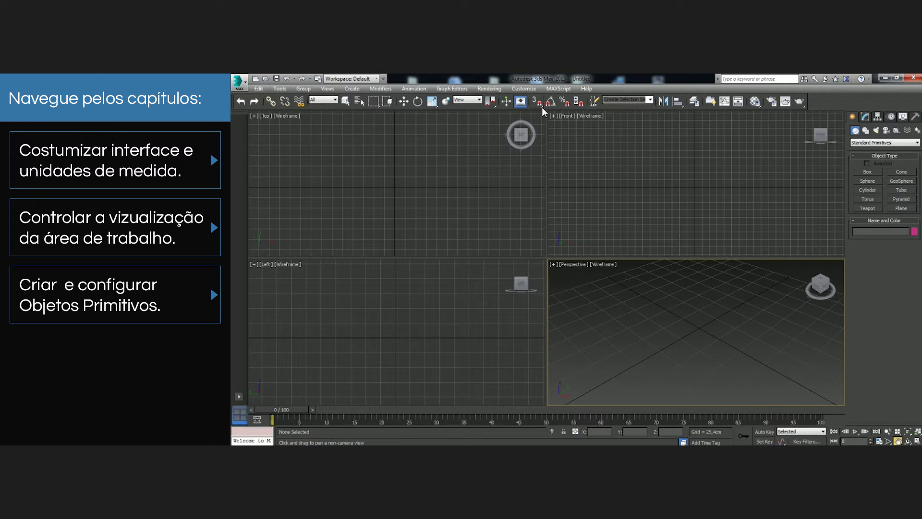
- Set the display unit scale to metric centimeters in the units setup
click(524, 89)
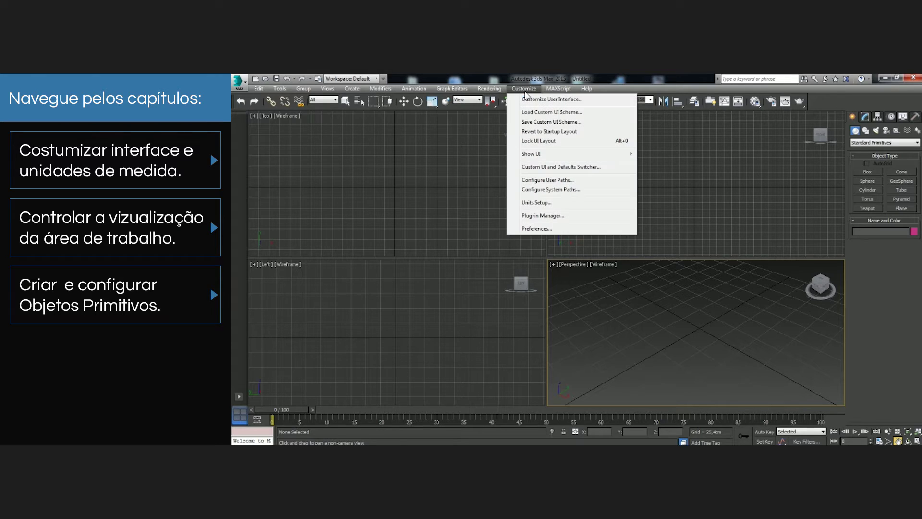
click(546, 203)
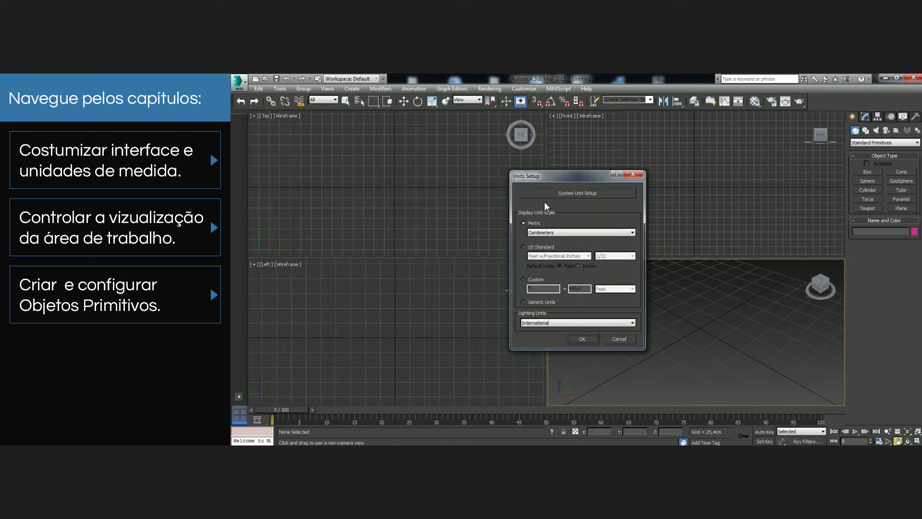
click(535, 233)
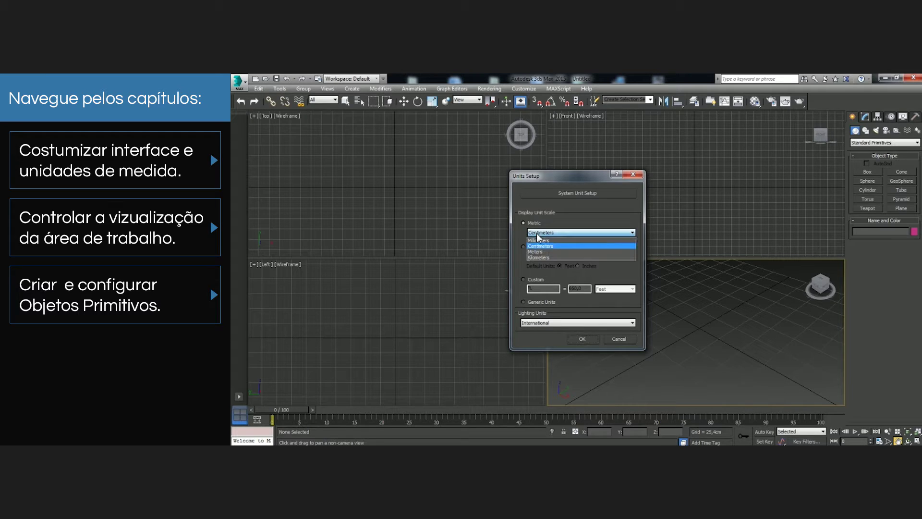
click(542, 246)
click(583, 339)
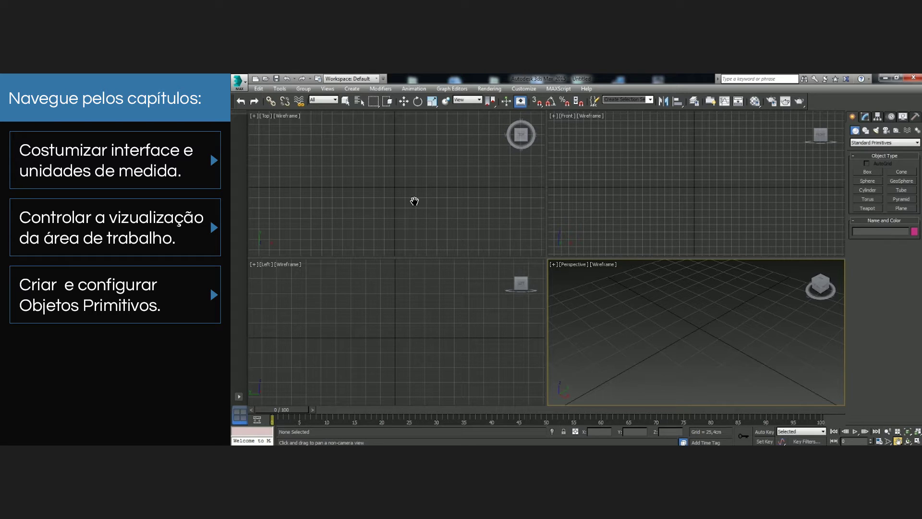
- Try the move and rotate transform tools, leaving Select and Move active
click(404, 101)
click(418, 102)
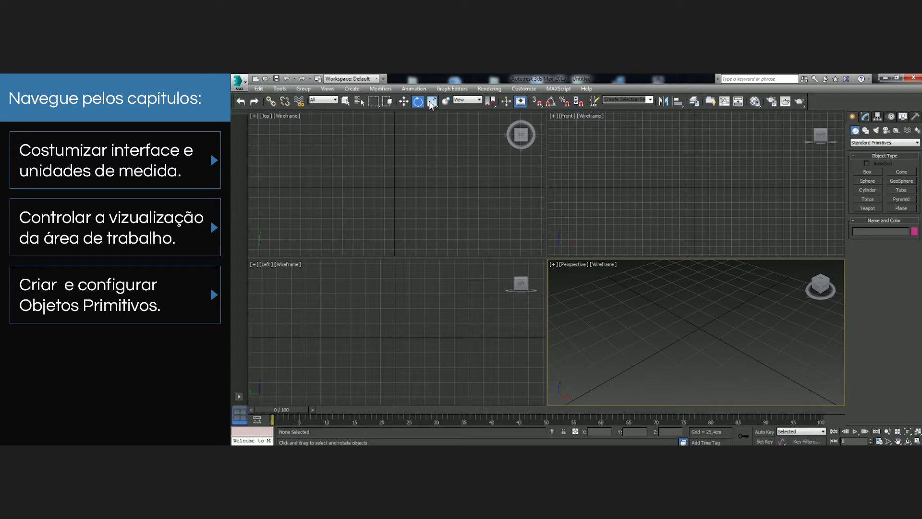
click(402, 104)
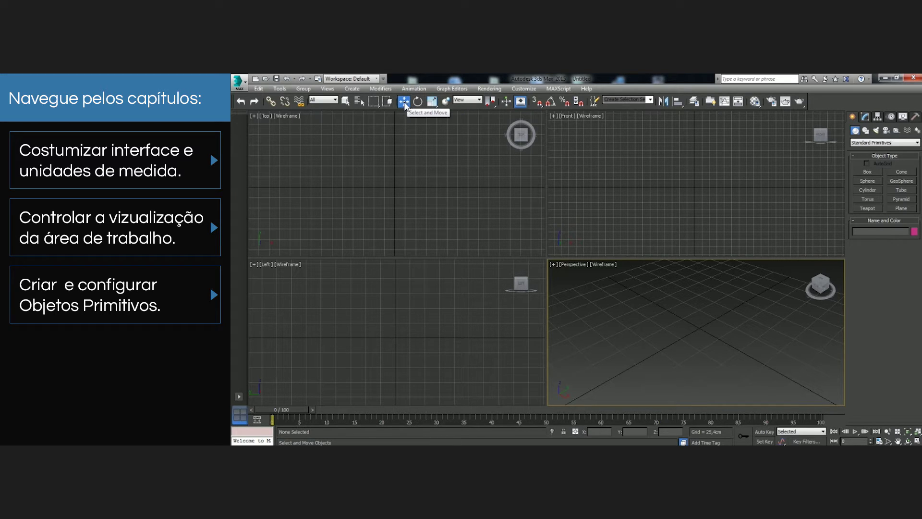
- Activate the Top, Front, Perspective and Left viewports in turn to compare the four views
click(420, 149)
click(655, 162)
click(678, 284)
click(468, 311)
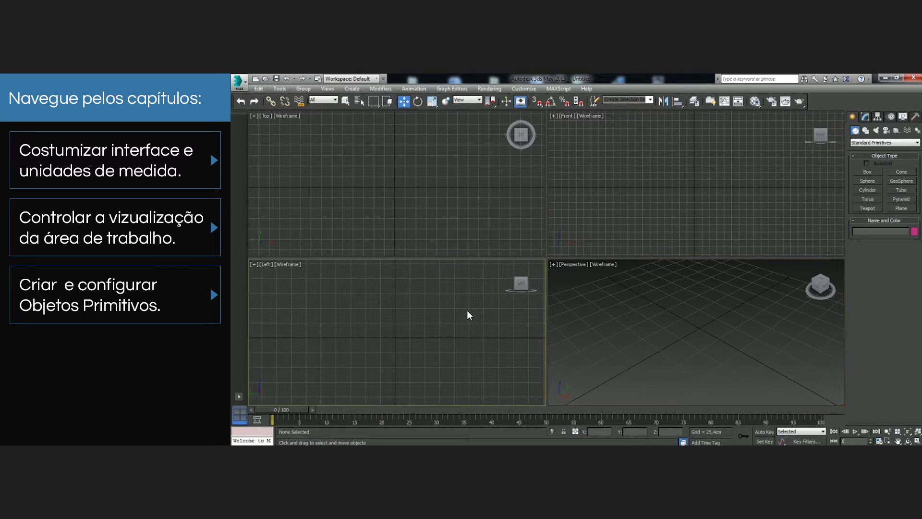
click(489, 221)
click(618, 253)
click(623, 295)
click(472, 291)
click(453, 206)
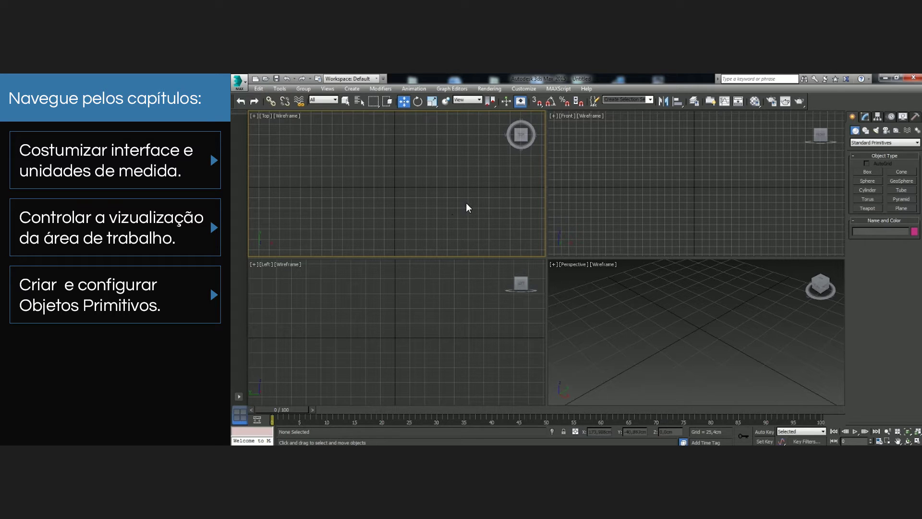
click(648, 203)
click(475, 183)
click(790, 167)
click(433, 344)
click(666, 314)
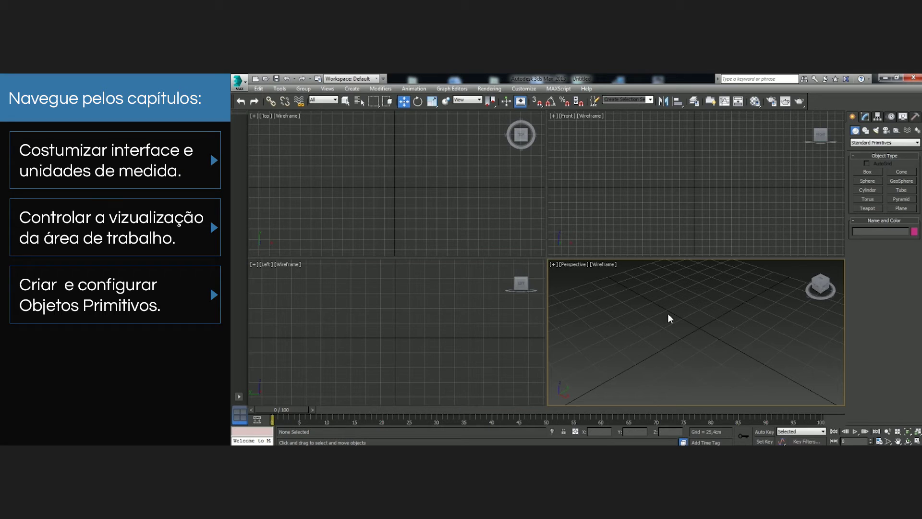
click(485, 187)
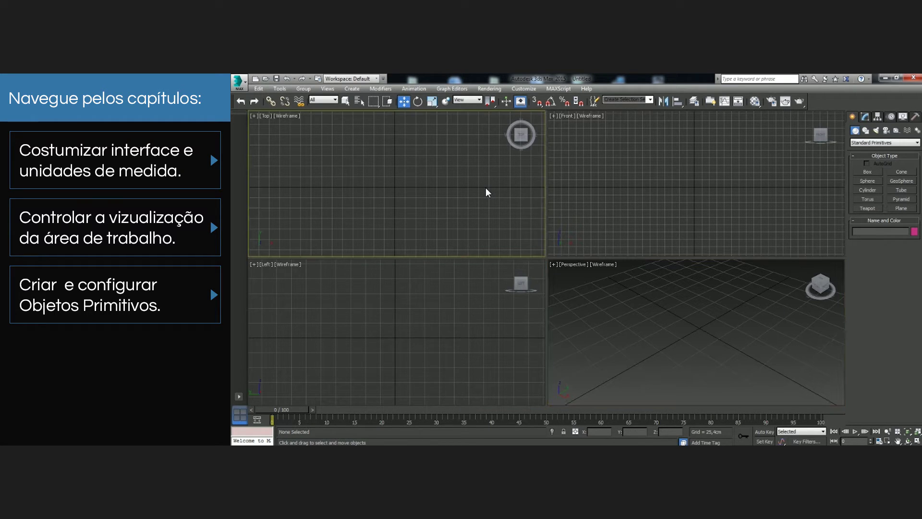
click(671, 184)
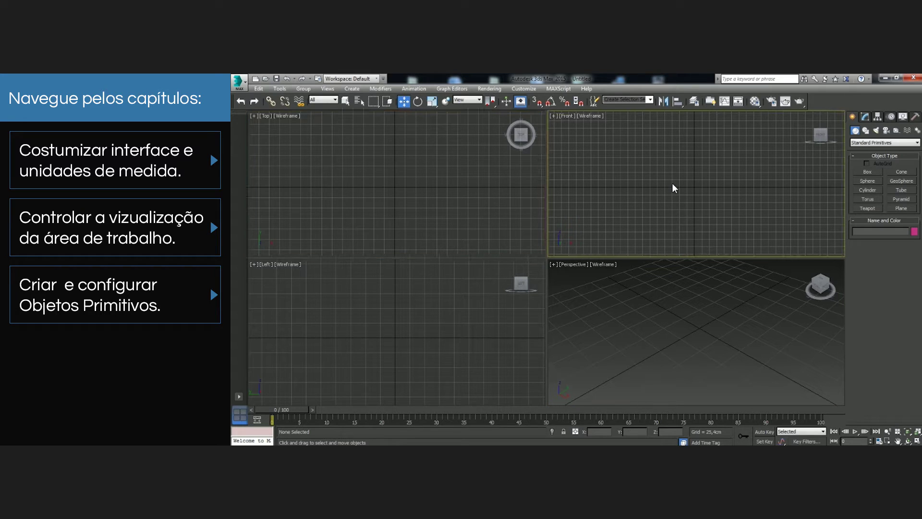
click(440, 328)
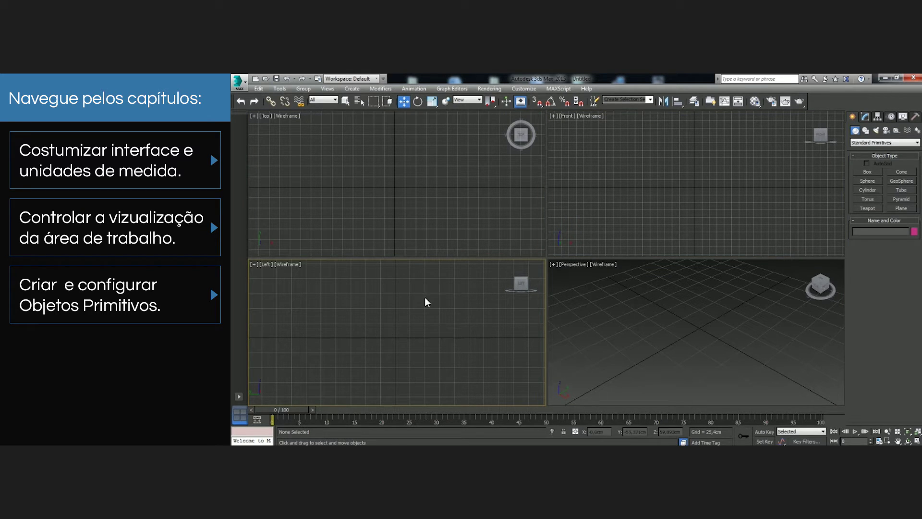
- Activate the Top viewport and zoom its view in and out
click(420, 206)
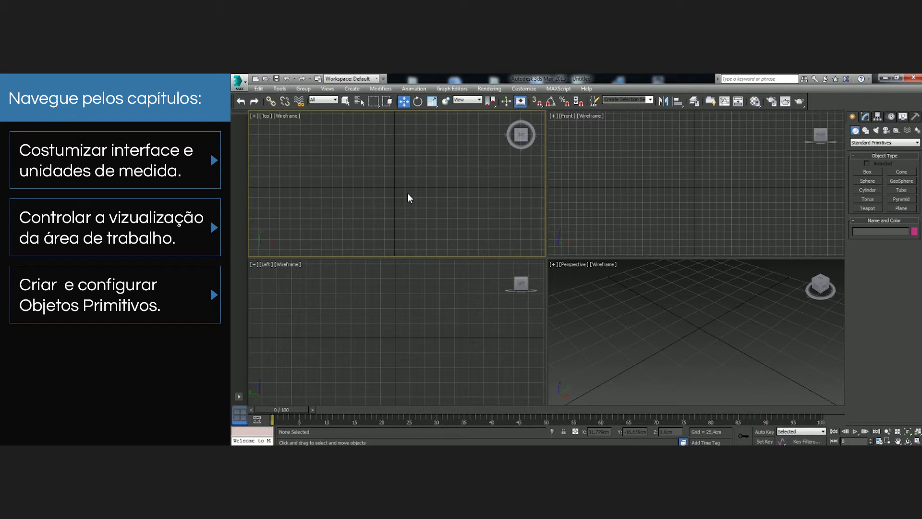
scroll(407, 197, up, 2)
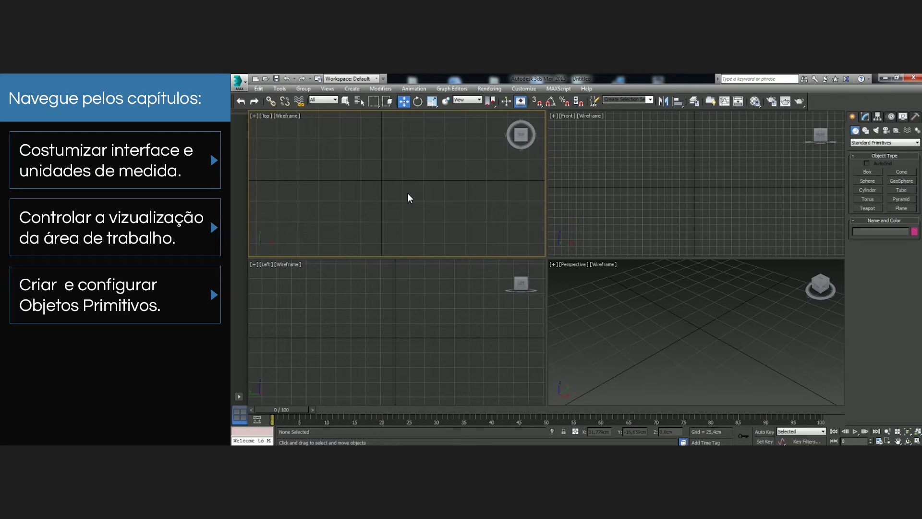
scroll(388, 166, up, 1)
scroll(386, 163, down, 2)
scroll(388, 167, down, 2)
scroll(388, 168, up, 3)
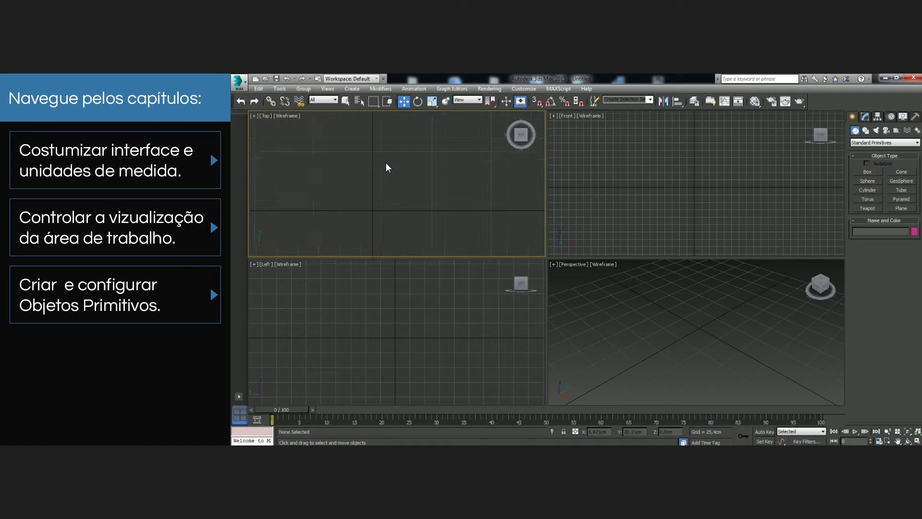
scroll(388, 167, down, 2)
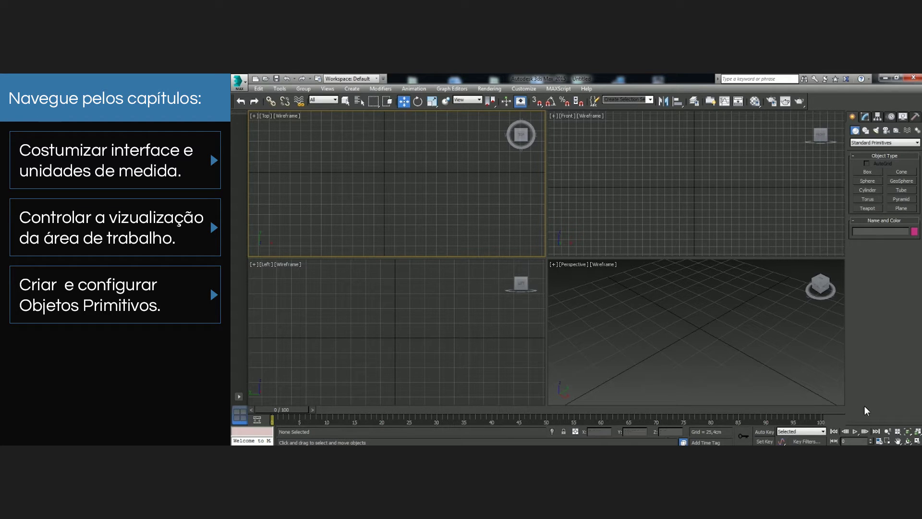
- Pan the Top viewport slightly with the Pan View tool and return to Select and Move
click(897, 439)
mouse_move(376, 185)
mouse_down()
mouse_move(456, 211)
mouse_move(286, 166)
mouse_move(441, 188)
mouse_move(375, 193)
mouse_move(342, 177)
mouse_move(366, 192)
mouse_move(338, 199)
mouse_move(381, 189)
mouse_move(379, 181)
mouse_move(390, 193)
mouse_up()
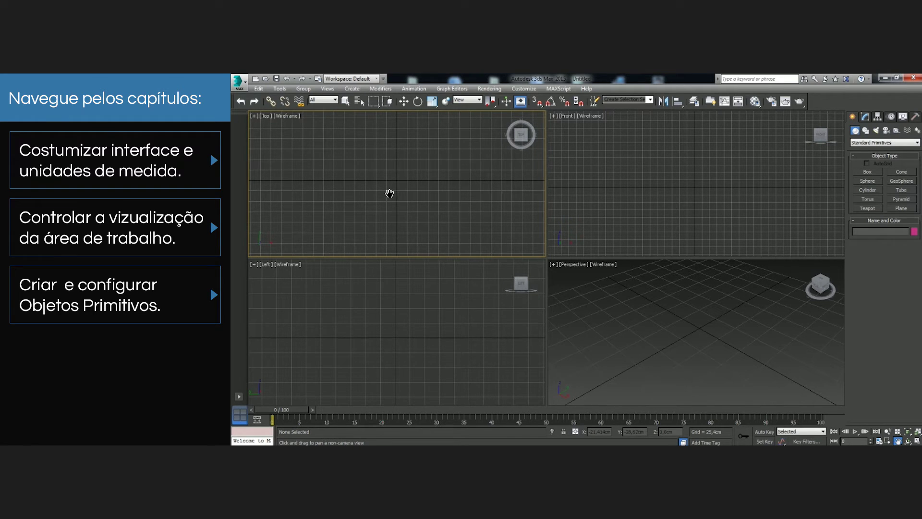
click(405, 101)
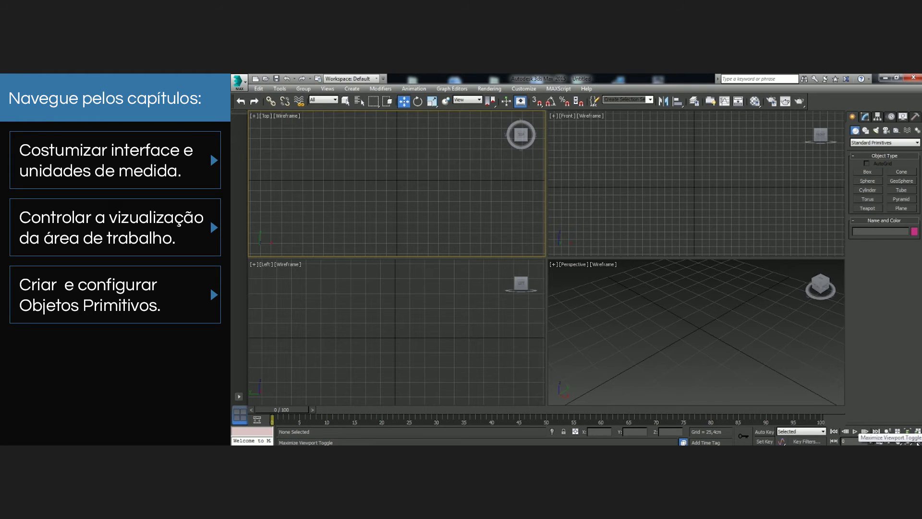
- Maximize the Top viewport and restore the four-viewport layout, repeating the toggle
click(917, 442)
click(917, 442)
click(917, 442)
click(917, 441)
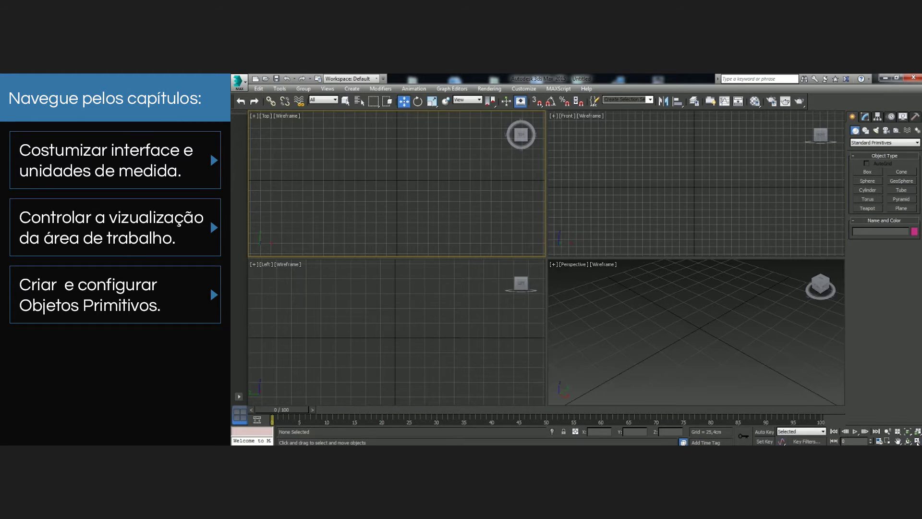
- Activate the Perspective viewport, toggle it between maximized and normal size, and end in the four-viewport layout
click(711, 304)
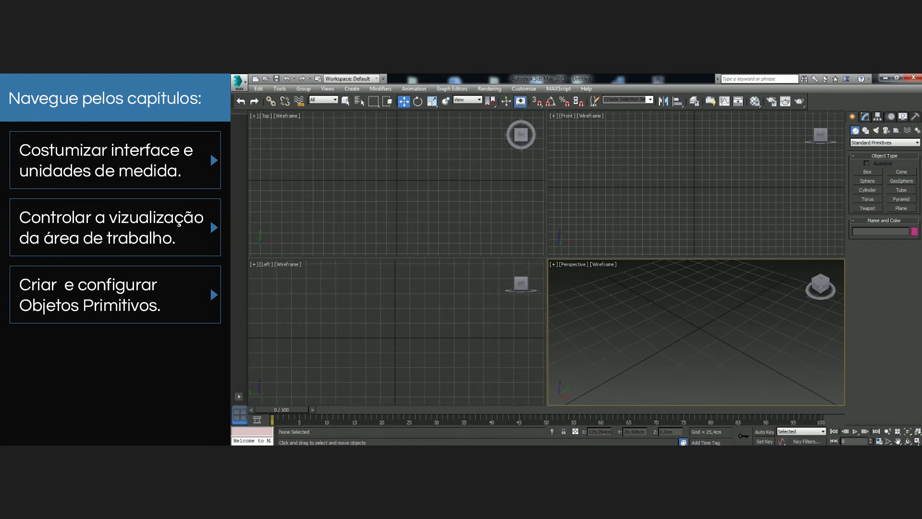
click(917, 441)
click(917, 442)
click(917, 442)
click(917, 442)
click(918, 442)
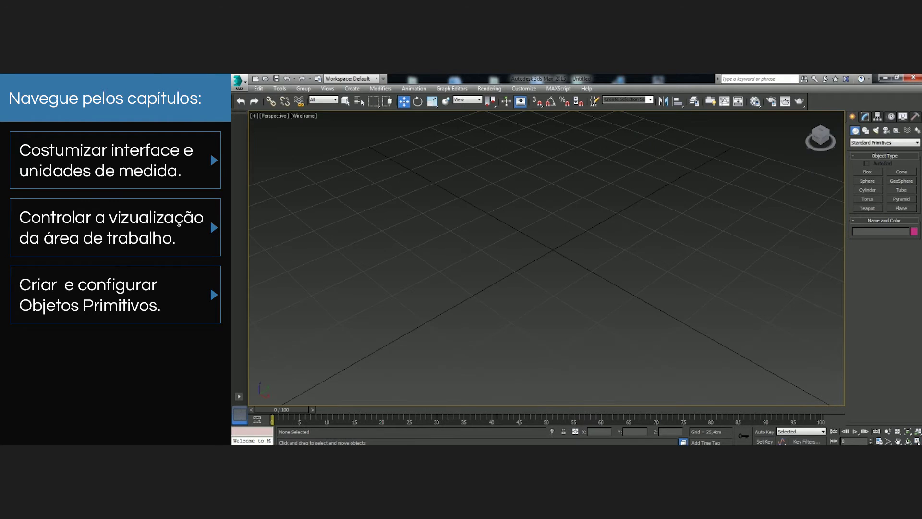
click(917, 442)
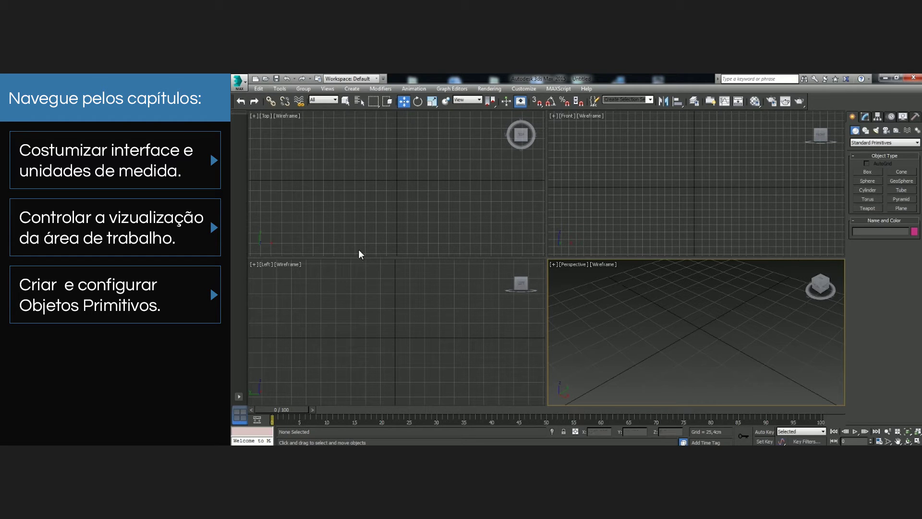
- Switch the active viewport from Top to Front and on to Left
click(451, 160)
click(595, 161)
click(449, 308)
- Turn the Top viewport to the Front and side faces with the ViewCube and bring it back to the top face
click(411, 191)
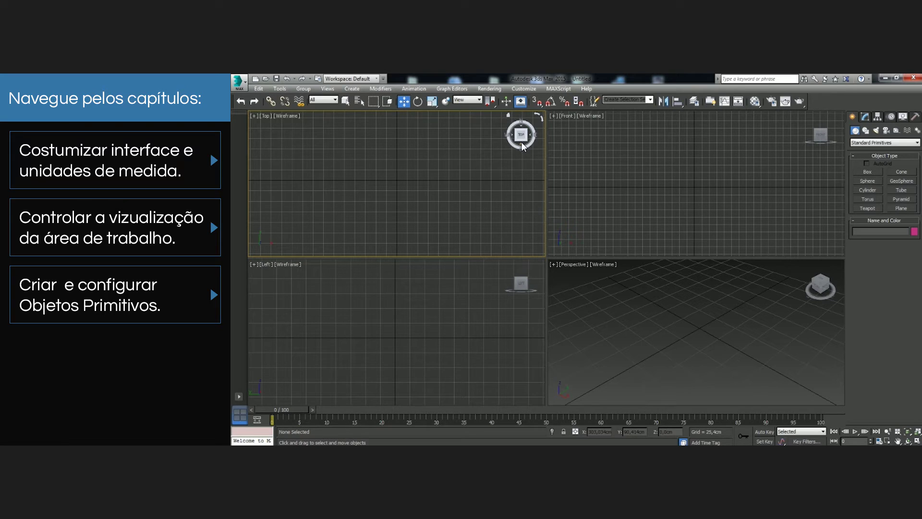
click(522, 143)
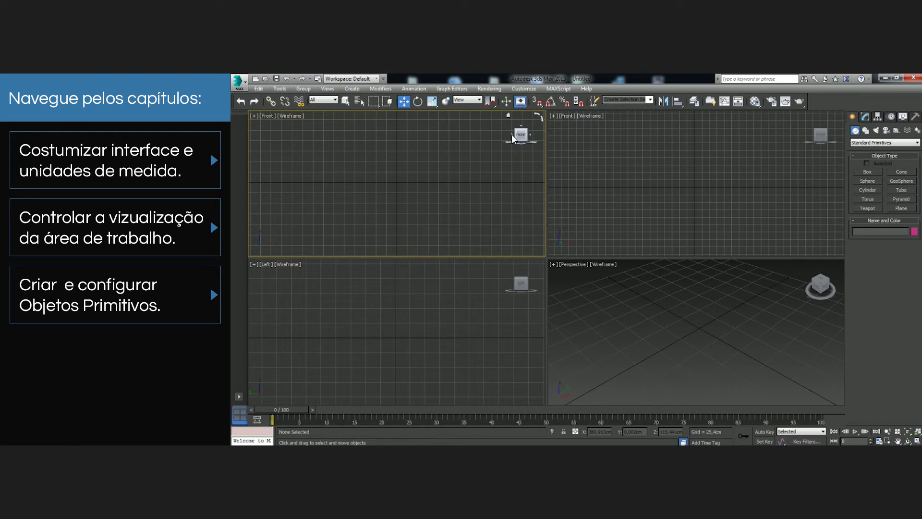
click(512, 135)
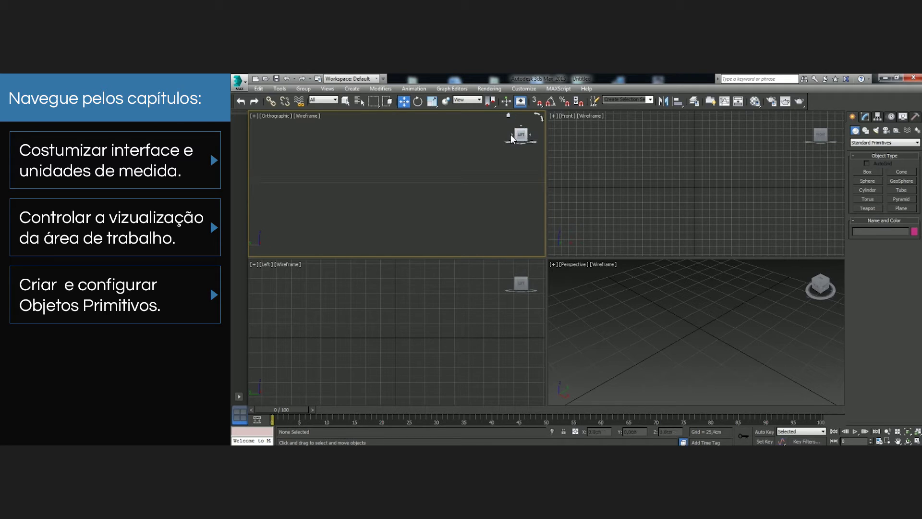
click(510, 139)
click(512, 138)
click(512, 138)
click(520, 131)
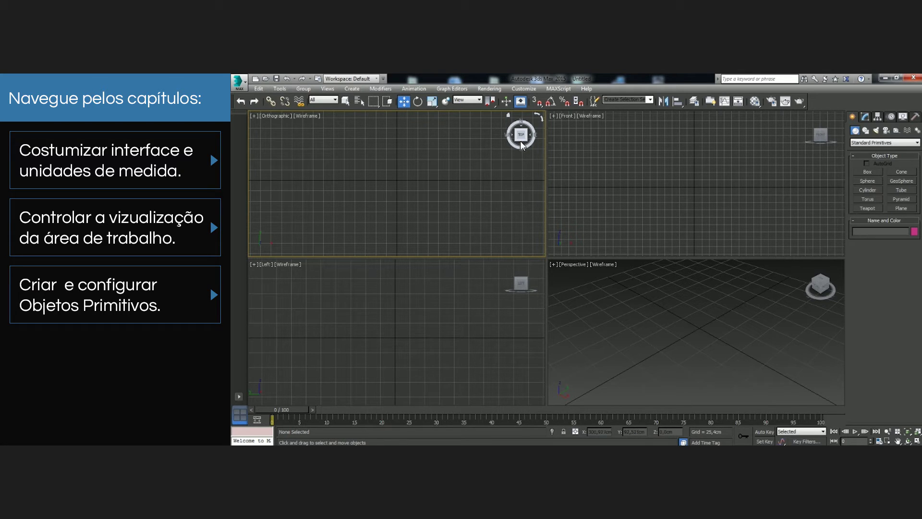
- Rotate the former Top viewport with the ViewCube through edge views into an angled orthographic view
click(520, 139)
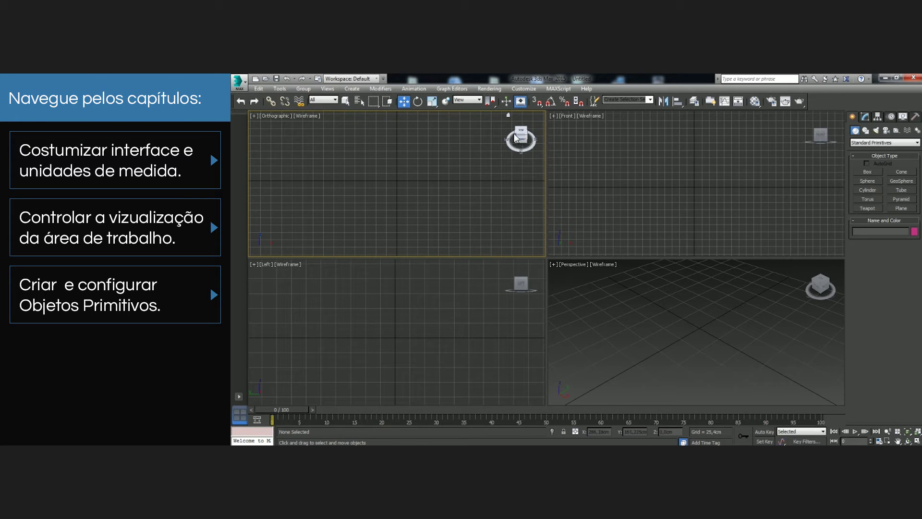
click(515, 134)
click(517, 133)
click(516, 134)
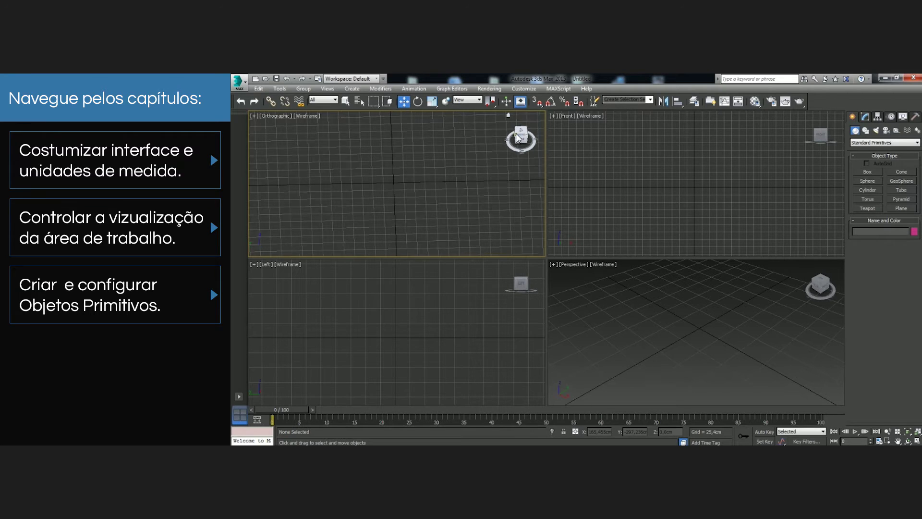
click(521, 138)
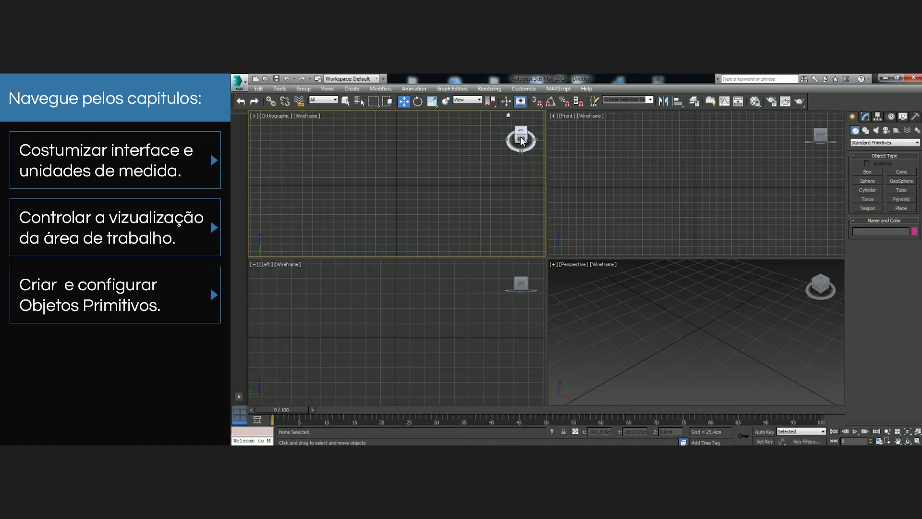
mouse_move(522, 140)
mouse_down()
mouse_move(492, 130)
mouse_move(496, 141)
mouse_move(487, 146)
mouse_move(470, 138)
mouse_move(479, 131)
mouse_move(473, 138)
mouse_move(519, 136)
mouse_up()
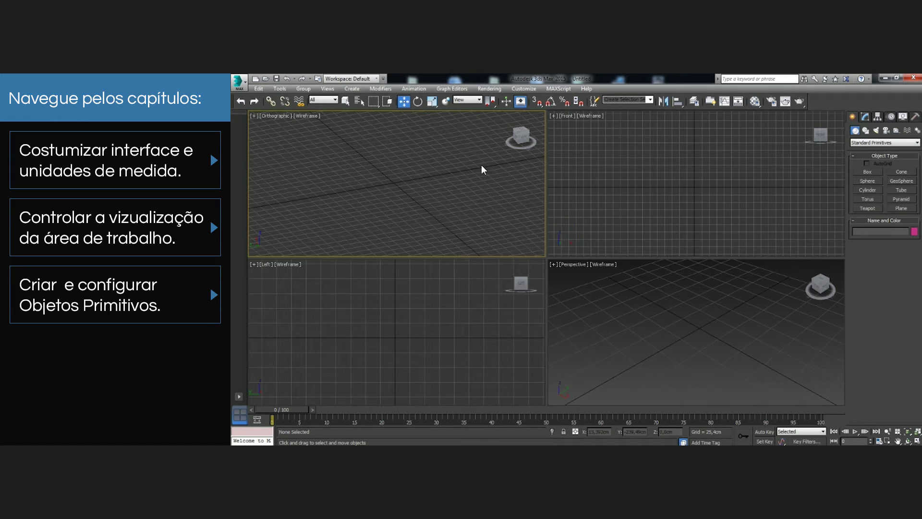
- Switch the angled orthographic viewport through the Front, Top, Left and Bottom views and return it to Top
click(527, 139)
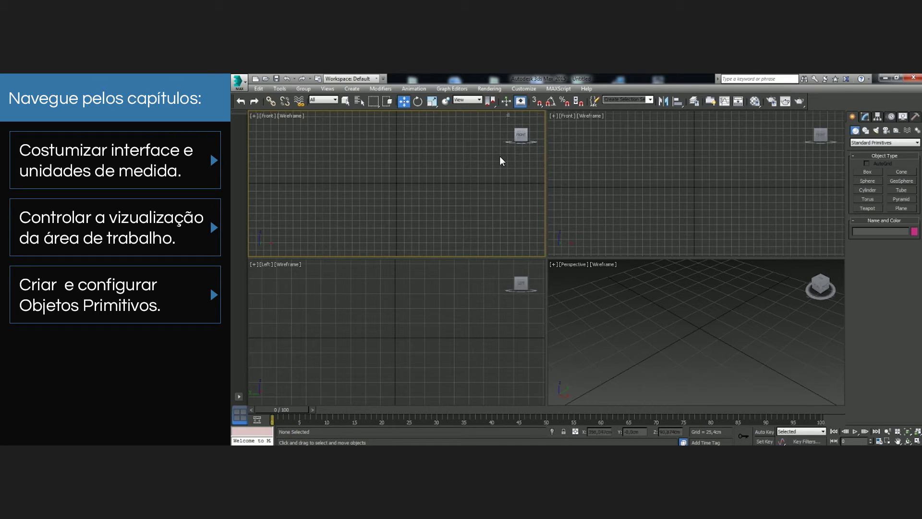
key(t)
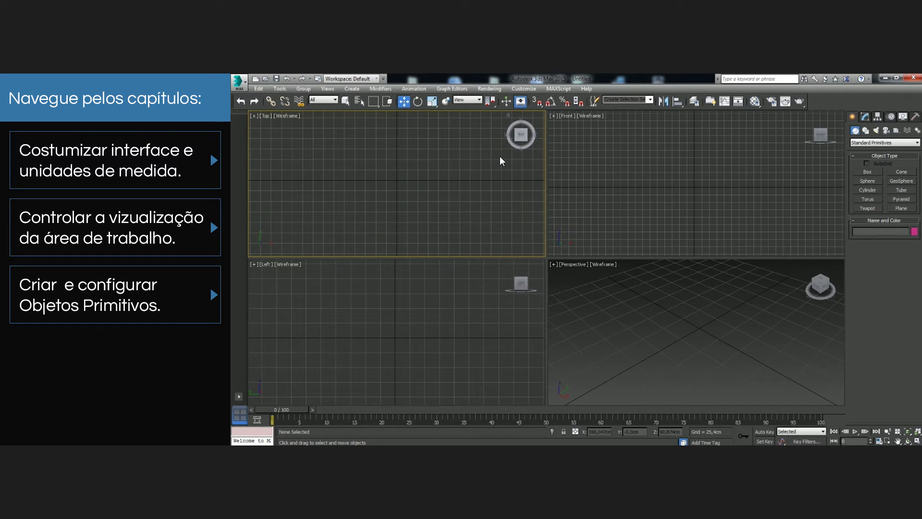
key(l)
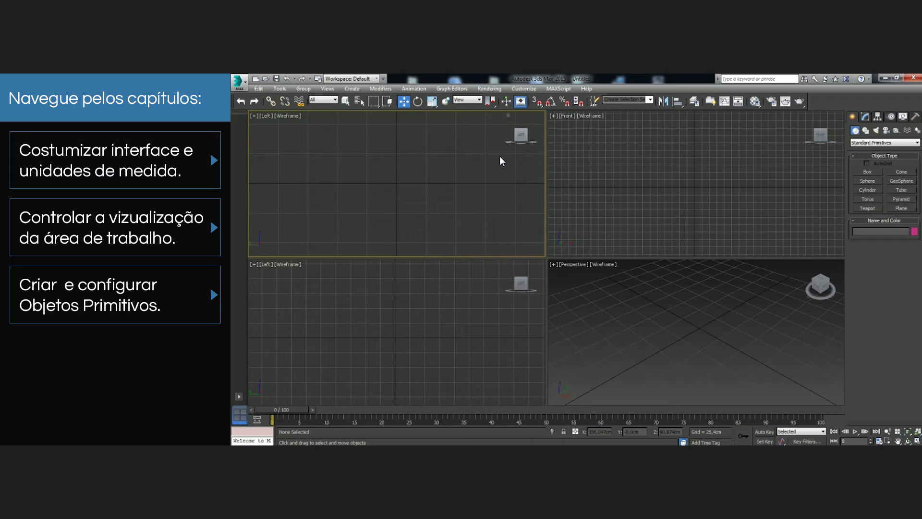
key(b)
key(t)
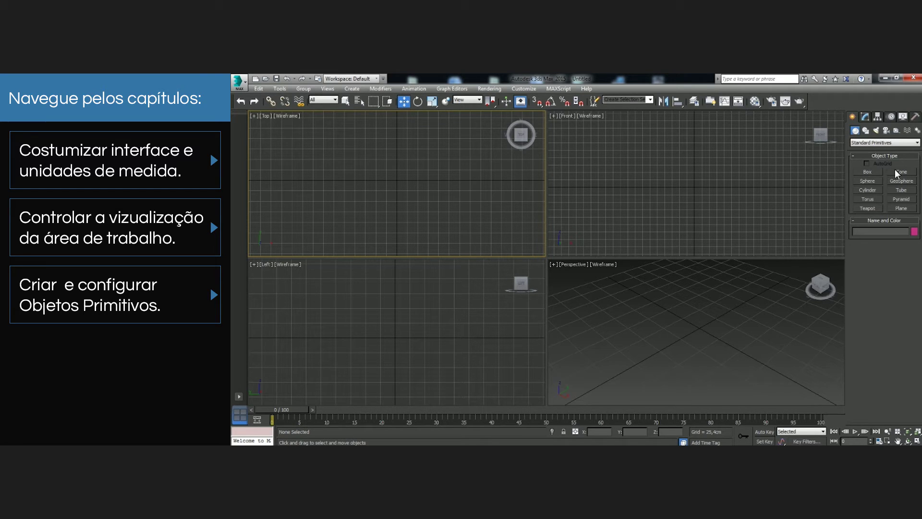
- Create a box centred near the origin in the Top viewport, about 157 cm long, 162 cm wide and 100 cm high
click(867, 171)
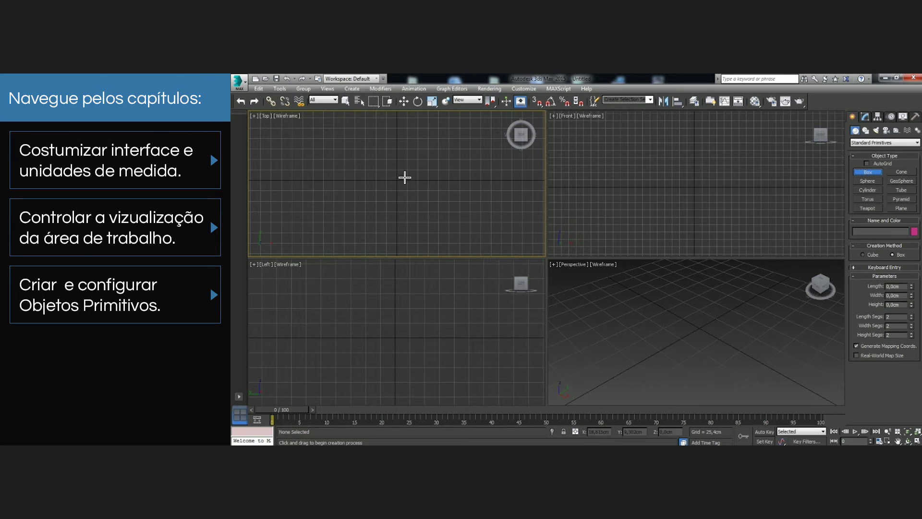
click(365, 149)
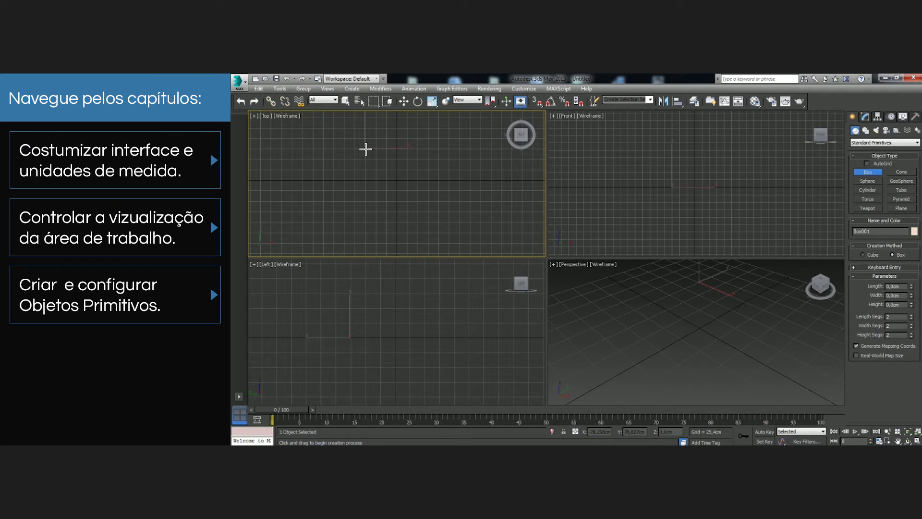
drag(365, 149, 433, 213)
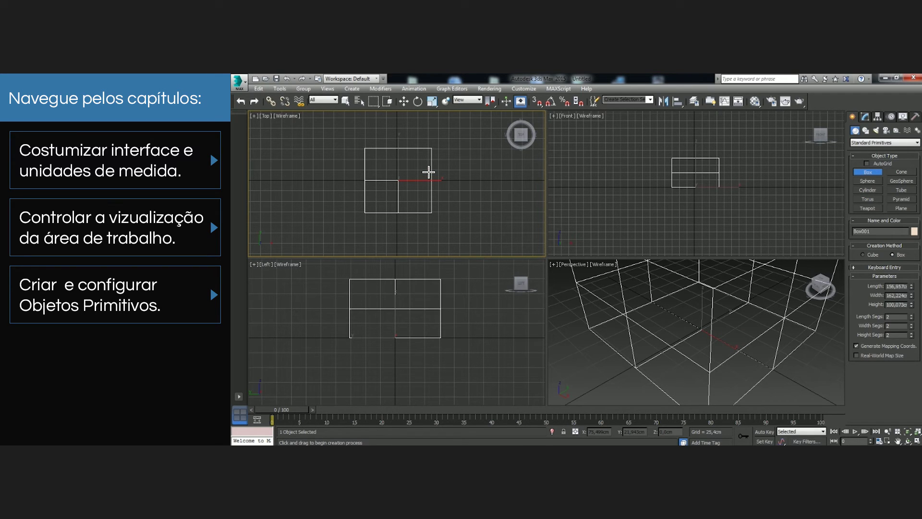
right_click(495, 220)
right_click(493, 218)
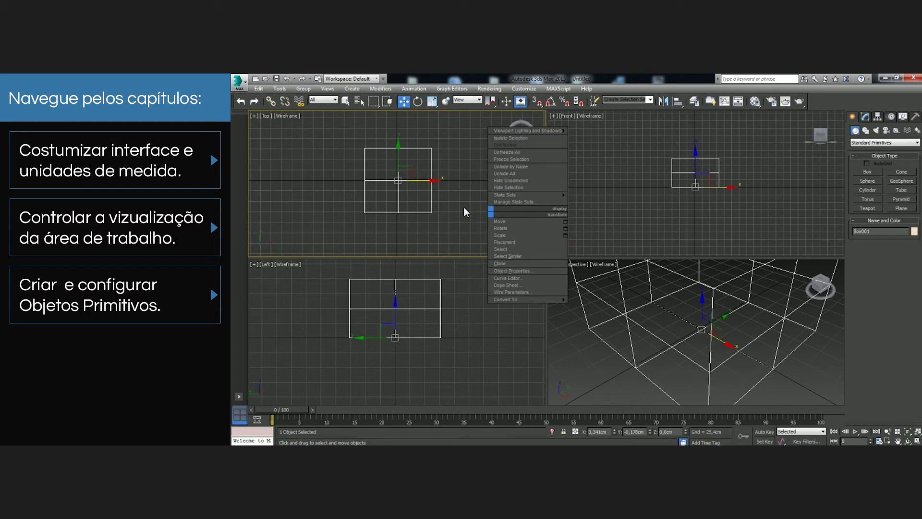
- Toggle the Perspective viewport repeatedly between wireframe and realistic shading, ending with realistic shading
click(579, 330)
scroll(581, 330, down, 5)
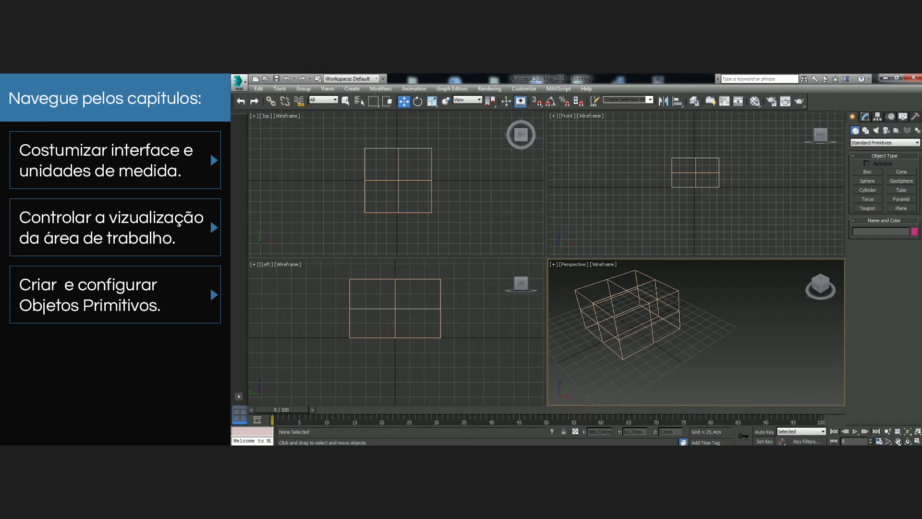
click(897, 441)
drag(635, 326, 705, 333)
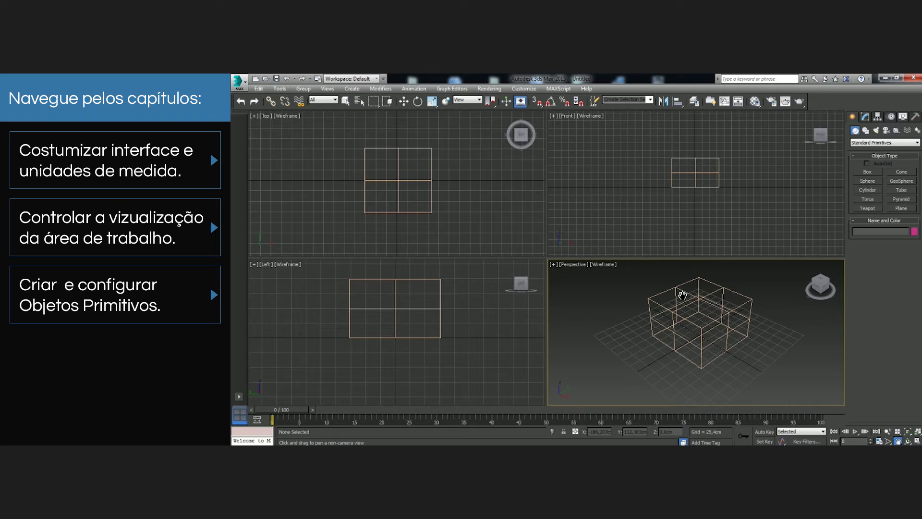
key(F3)
key(F3)
key(F3)
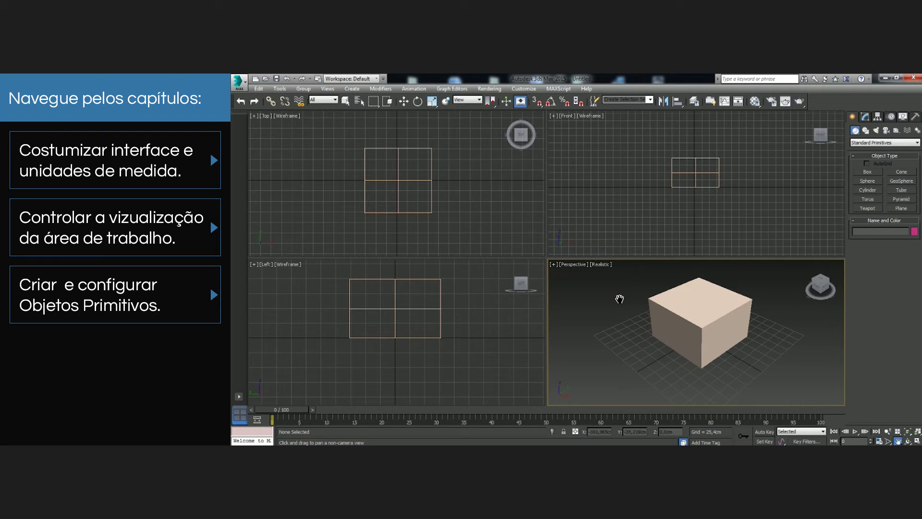
key(F3)
key(F3)
key(F3)
key(F3)
key(F3)
key(F3)
- Set the Front, Top and Left viewports to realistic shading
click(626, 221)
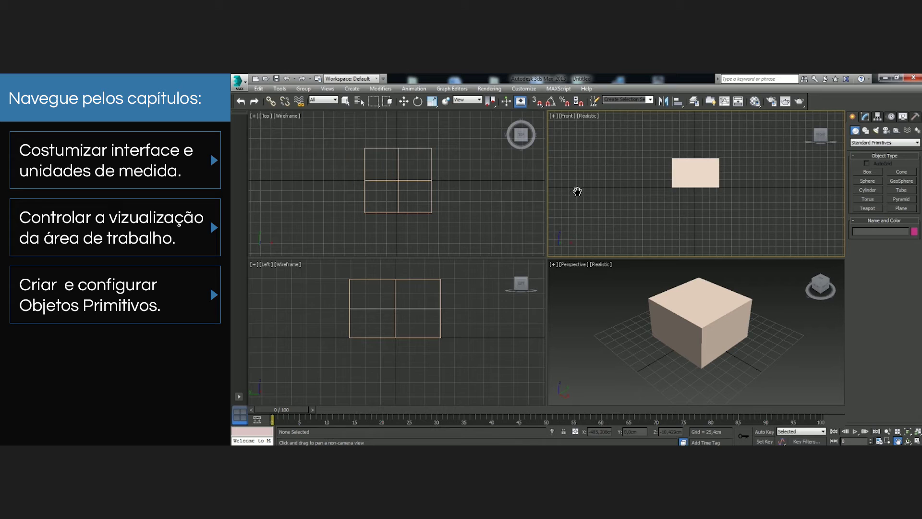
click(489, 202)
key(F3)
click(618, 196)
key(F3)
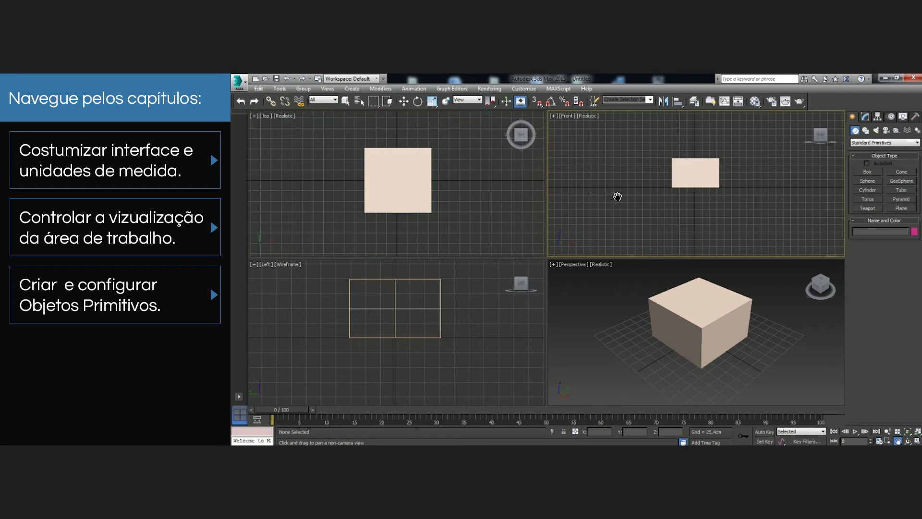
click(496, 313)
key(F3)
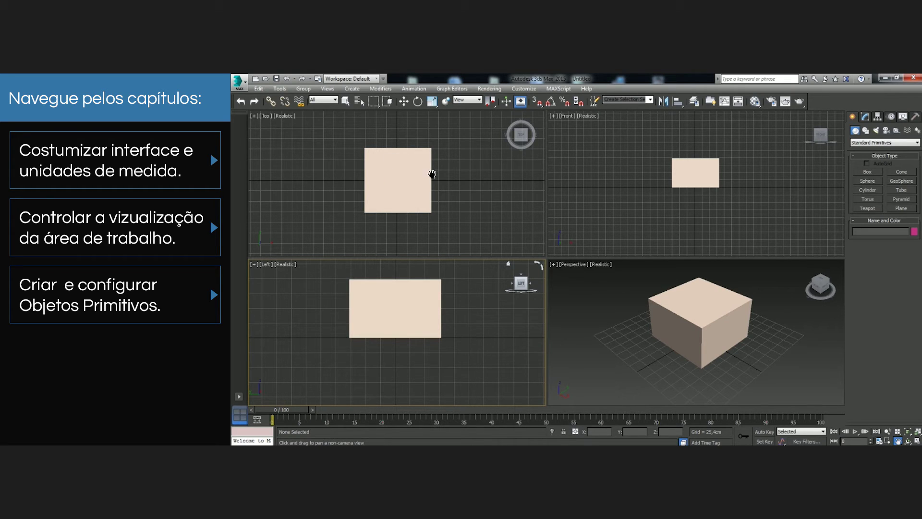
- Show edged faces on the box in the Top, Front and Left viewports
click(435, 188)
key(F4)
click(637, 198)
key(F4)
click(525, 323)
key(F4)
- Try wireframe display in the Perspective viewport and finish with realistic shading plus edged faces
click(649, 341)
key(F4)
key(F3)
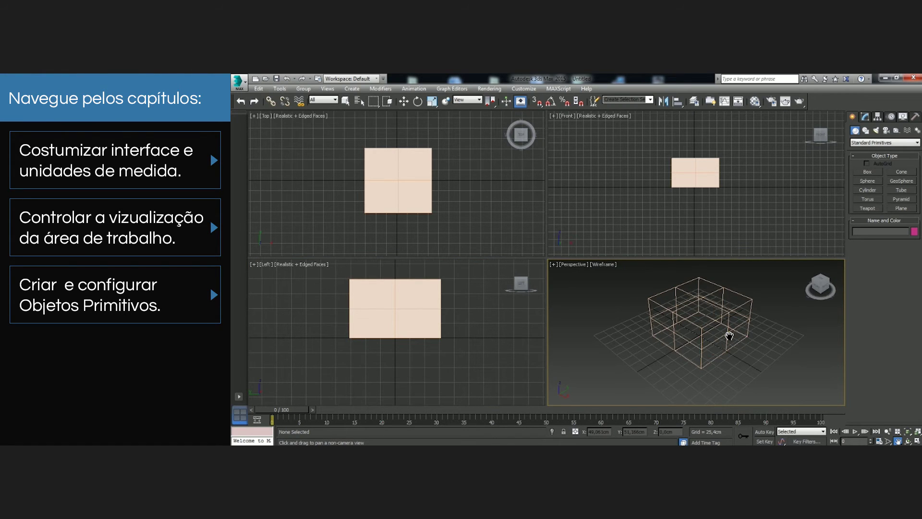
key(F3)
key(F4)
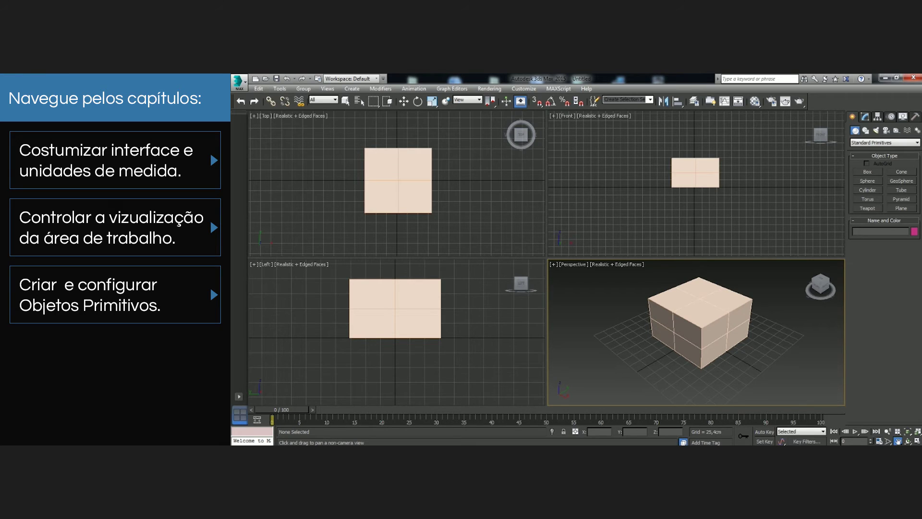
- Set the box's length to 10 cm, width to 20 cm and height to 60 cm
click(865, 117)
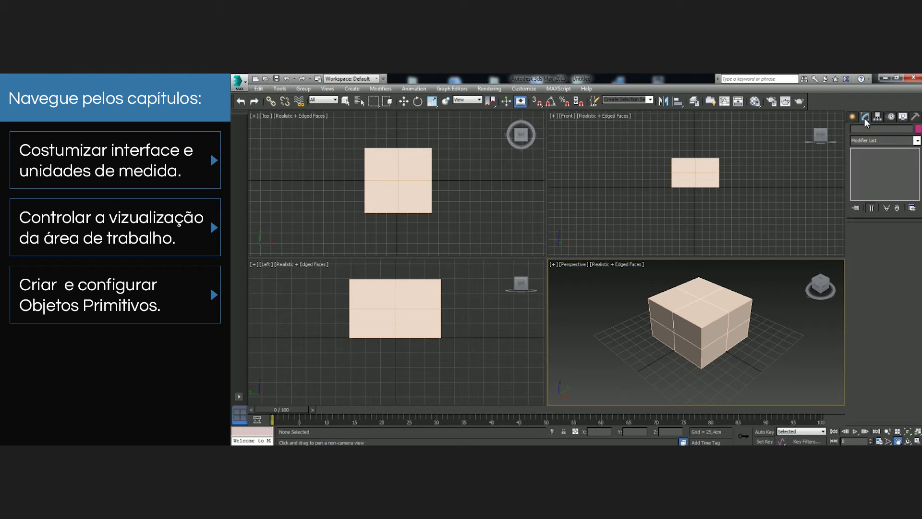
click(404, 102)
click(405, 176)
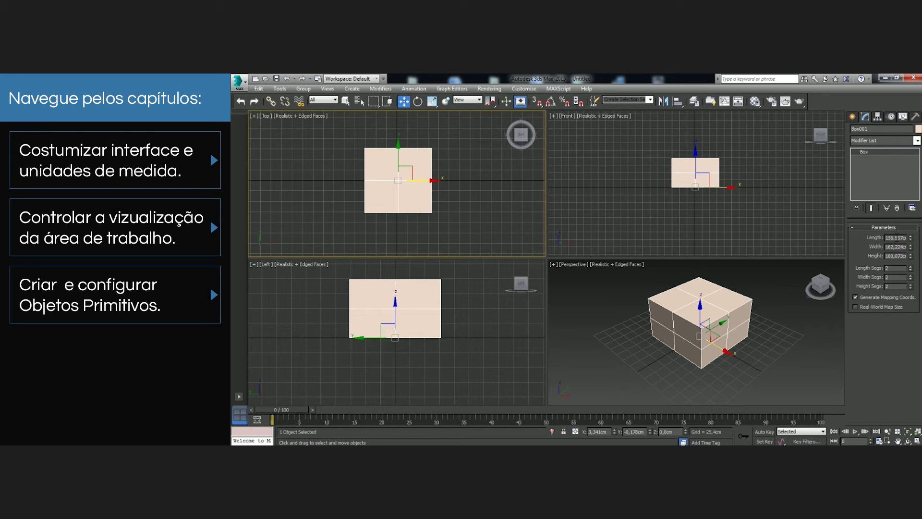
drag(904, 238, 887, 238)
text(10cm)
drag(902, 246, 851, 252)
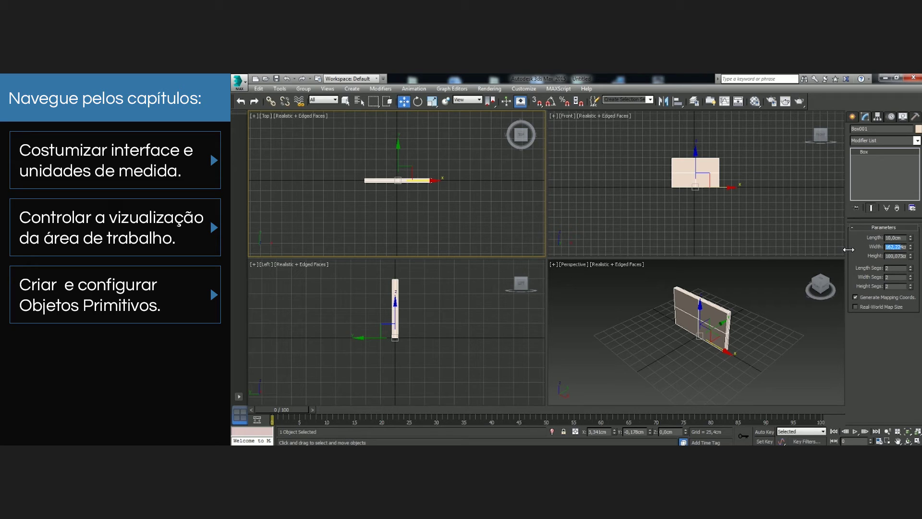
text(20)
drag(903, 257, 850, 258)
text(3)
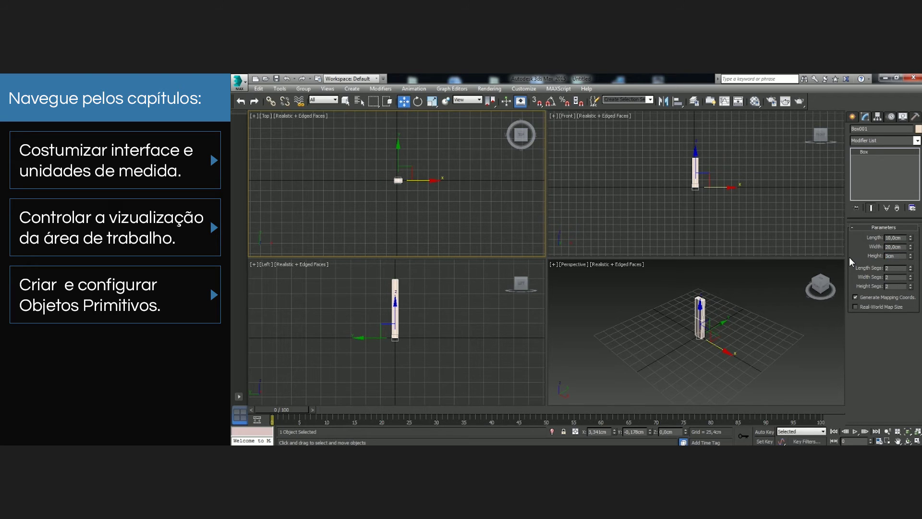
key(BackSpace)
text(60)
key(Return)
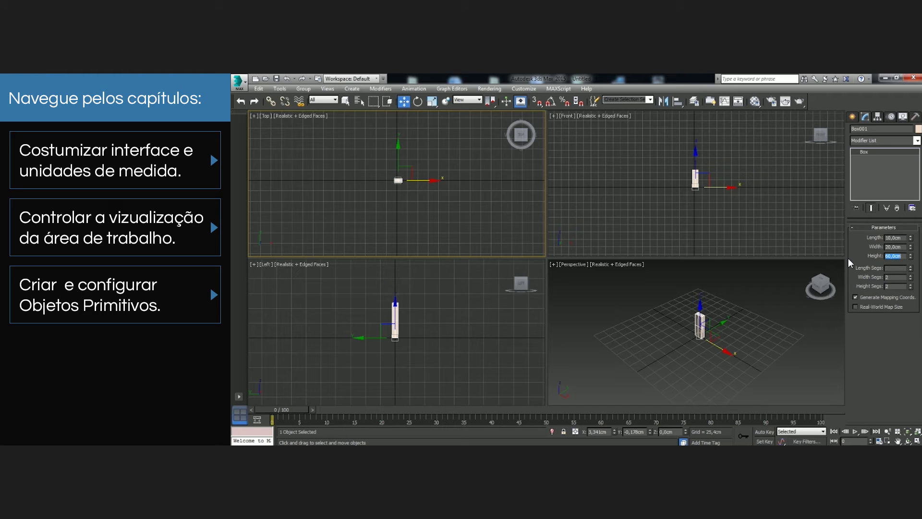
- Examine the resized box up close in the Top, Front and Left viewports
click(690, 228)
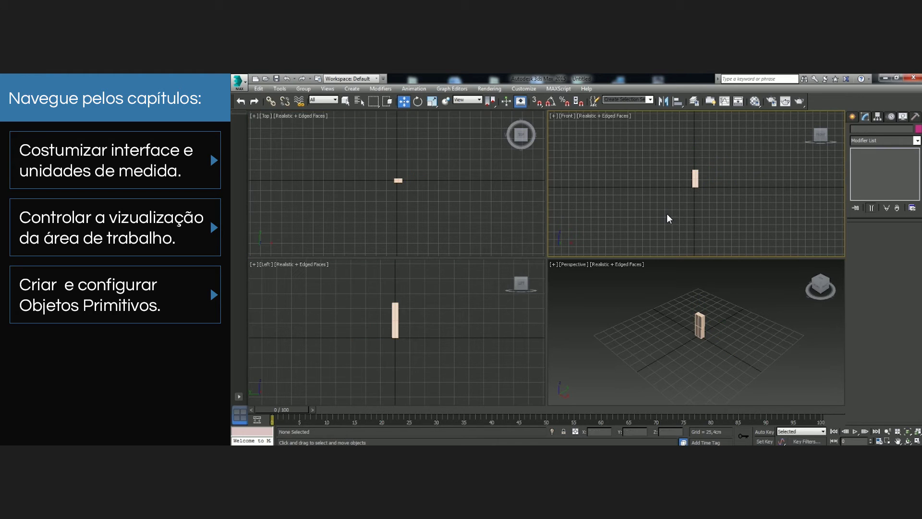
click(463, 186)
scroll(394, 174, up, 3)
scroll(409, 187, up, 1)
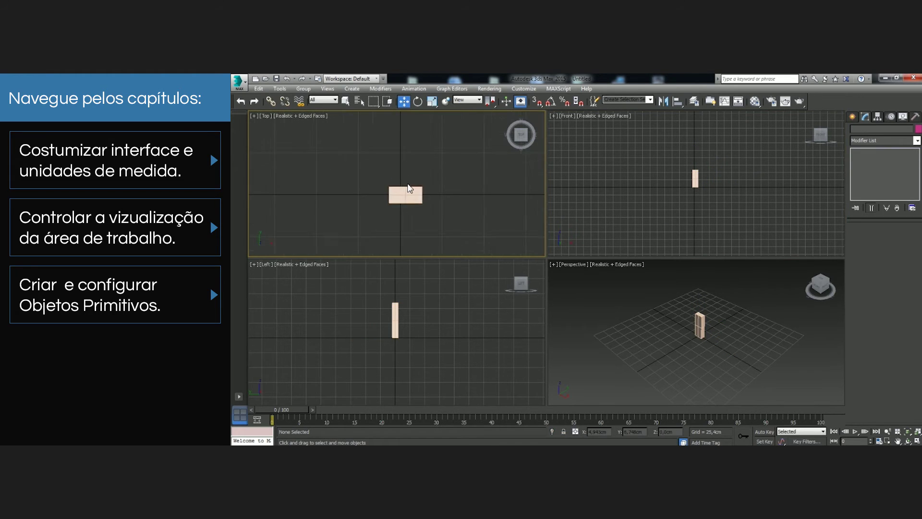
scroll(413, 196, up, 1)
click(716, 215)
scroll(697, 180, up, 3)
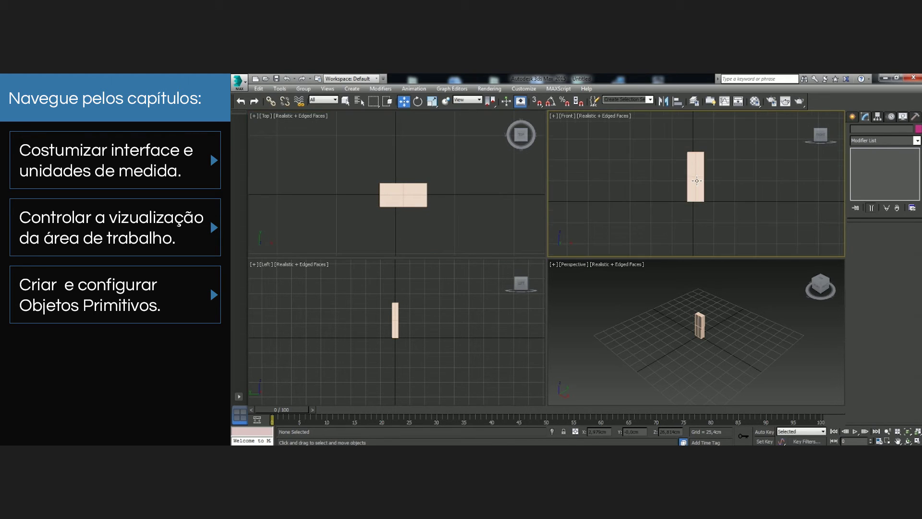
scroll(697, 181, up, 1)
click(418, 322)
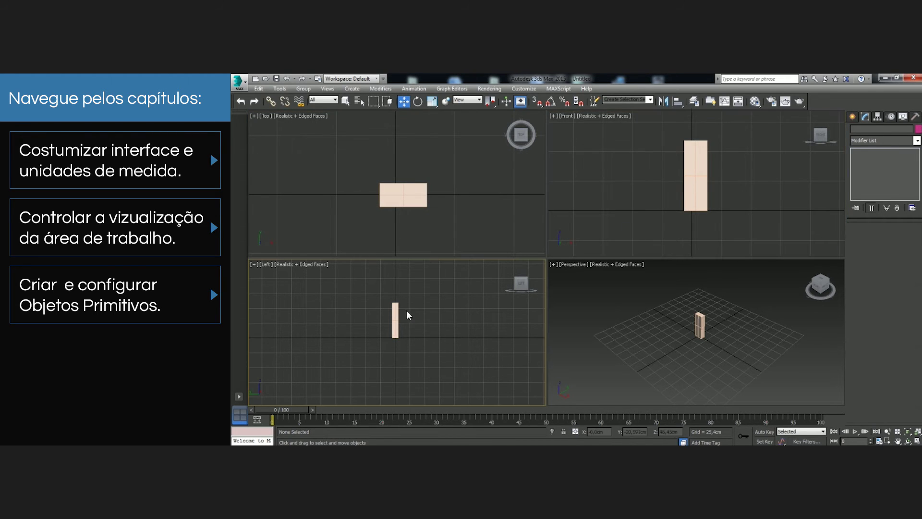
scroll(407, 311, up, 1)
- Reduce the box's length, width and height segments to 1 each, then deselect it
click(466, 199)
click(419, 192)
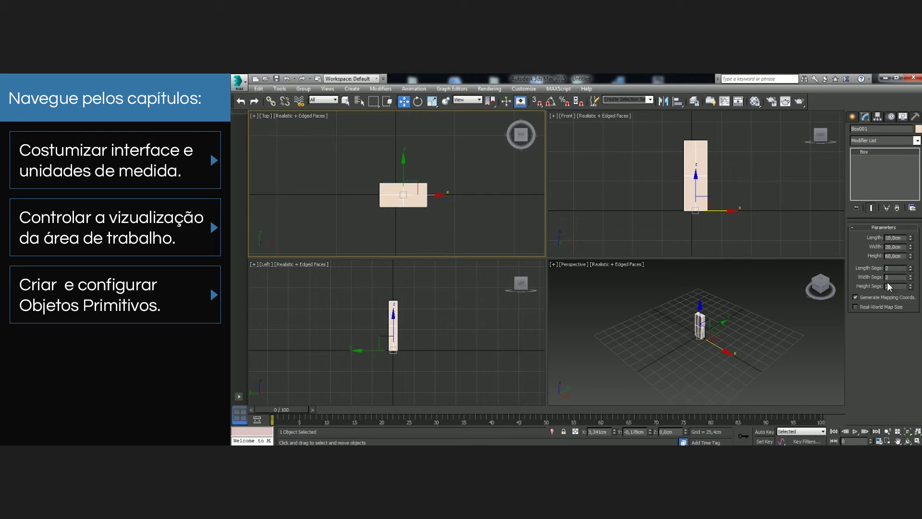
right_click(720, 163)
click(721, 166)
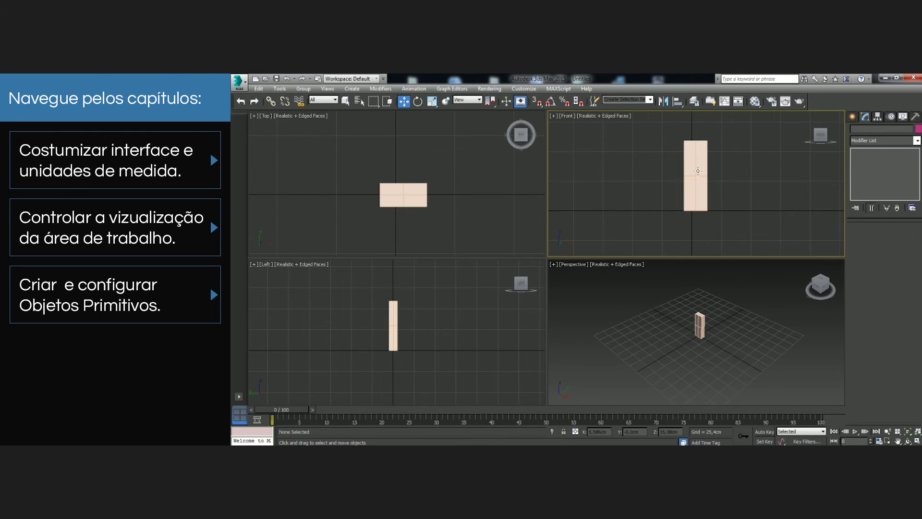
scroll(721, 163, up, 5)
scroll(720, 157, down, 2)
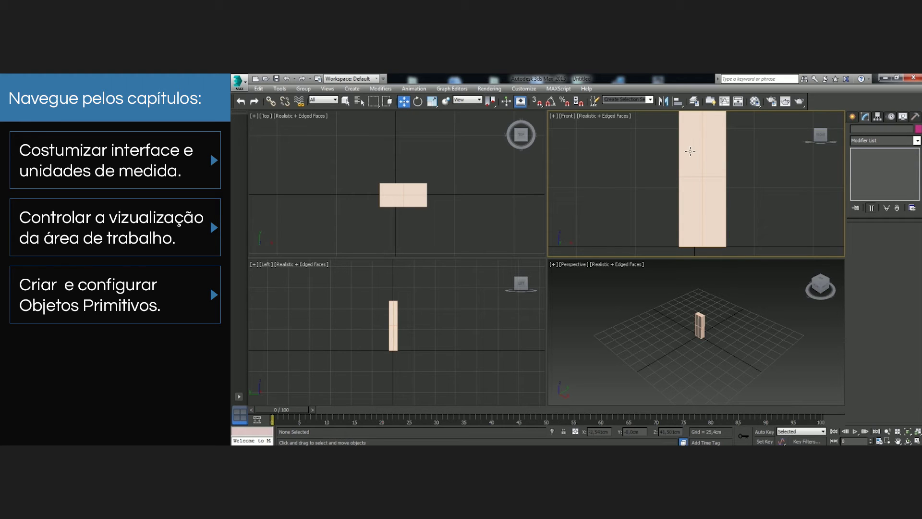
click(711, 193)
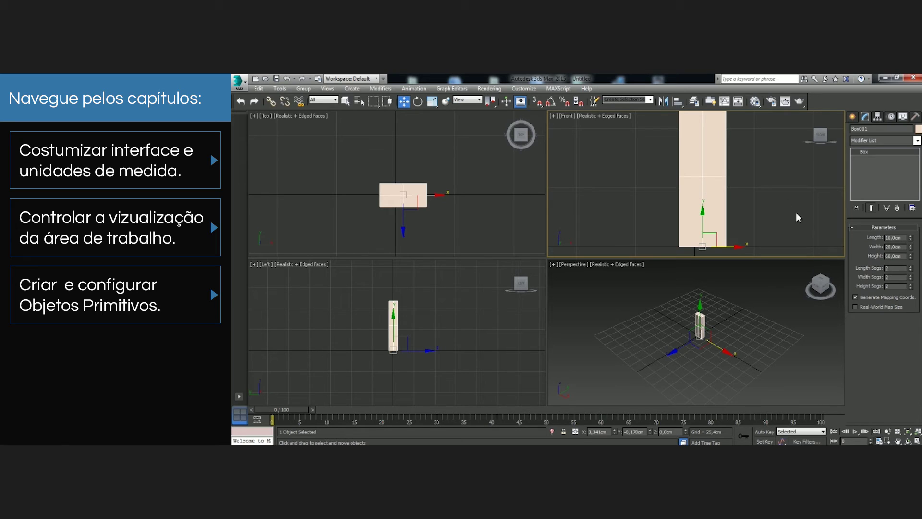
click(910, 269)
click(910, 278)
click(910, 288)
click(745, 189)
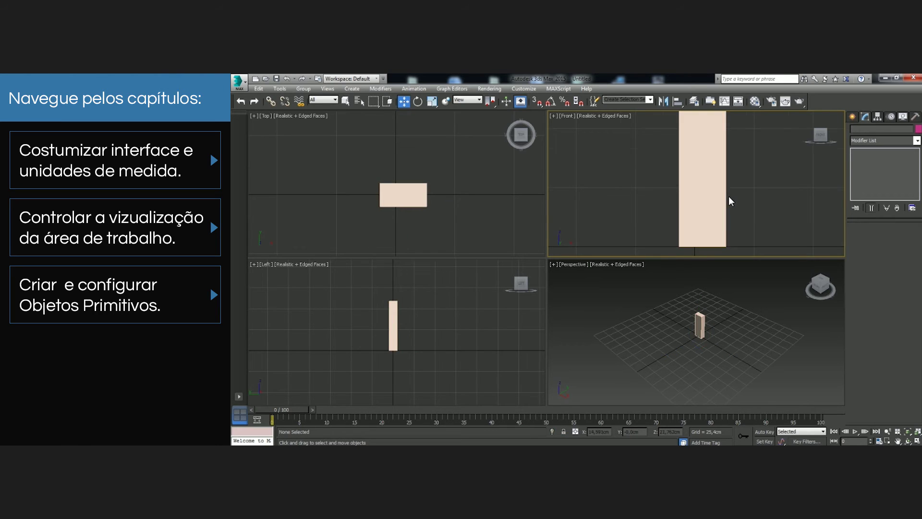
- Increase the box's subdivisions to 7 length segments, 5 width segments and 6 height segments
scroll(728, 195, down, 2)
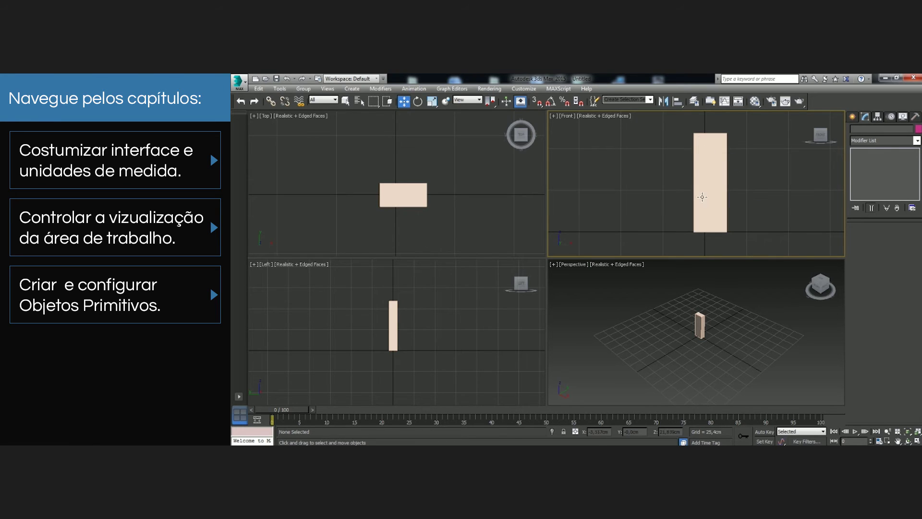
click(714, 189)
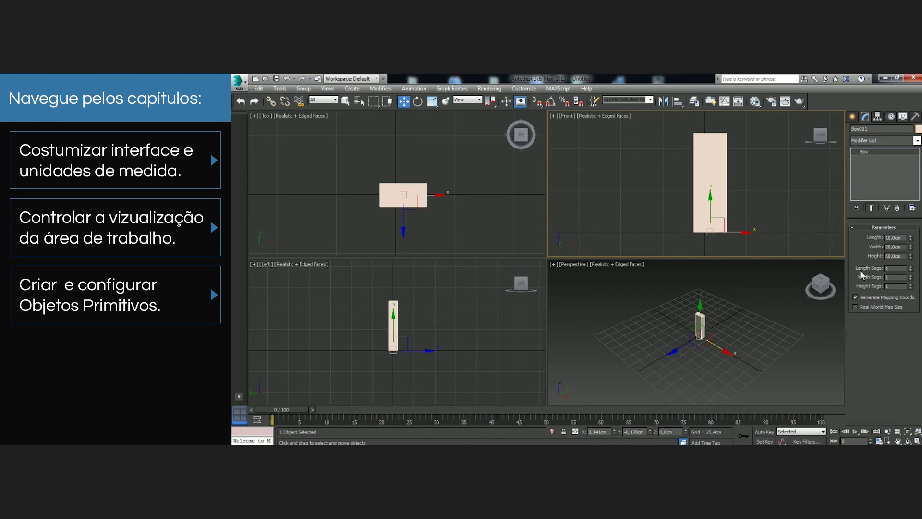
drag(910, 270, 911, 275)
click(911, 286)
click(911, 285)
click(911, 285)
click(911, 285)
click(910, 286)
click(771, 181)
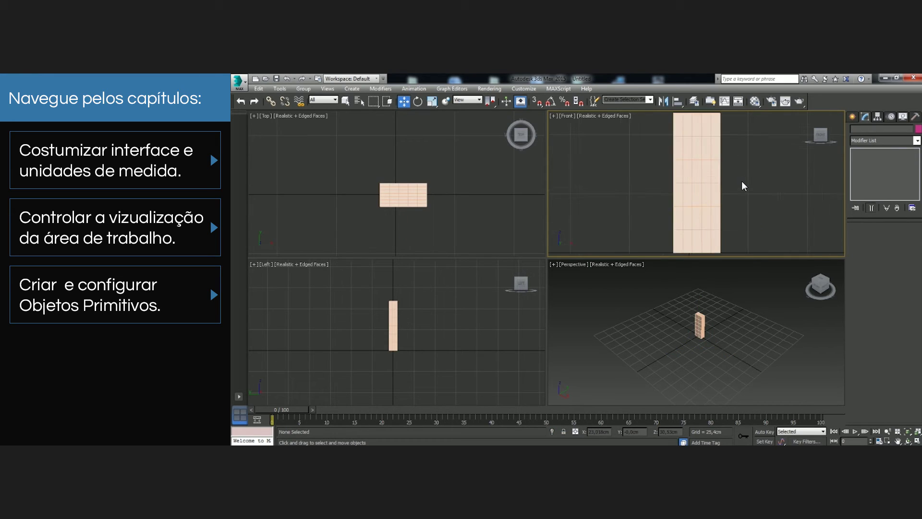
- Change the box's object color to the magenta-pink swatch at the end of the basic colors' last row, and deselect the box
click(714, 183)
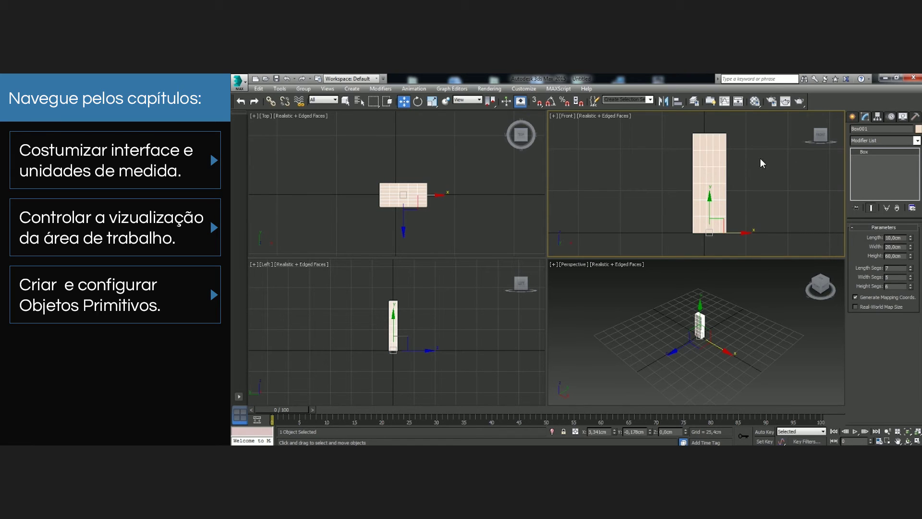
click(918, 129)
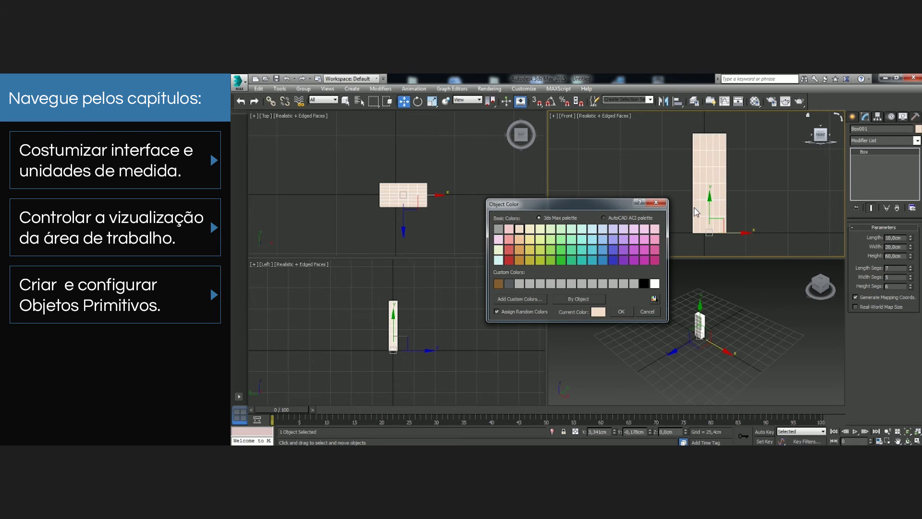
click(656, 260)
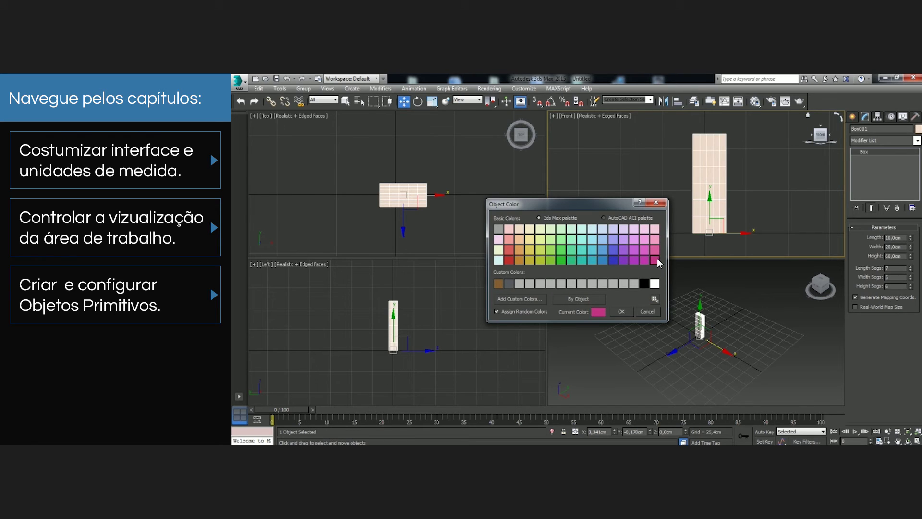
click(621, 311)
click(785, 183)
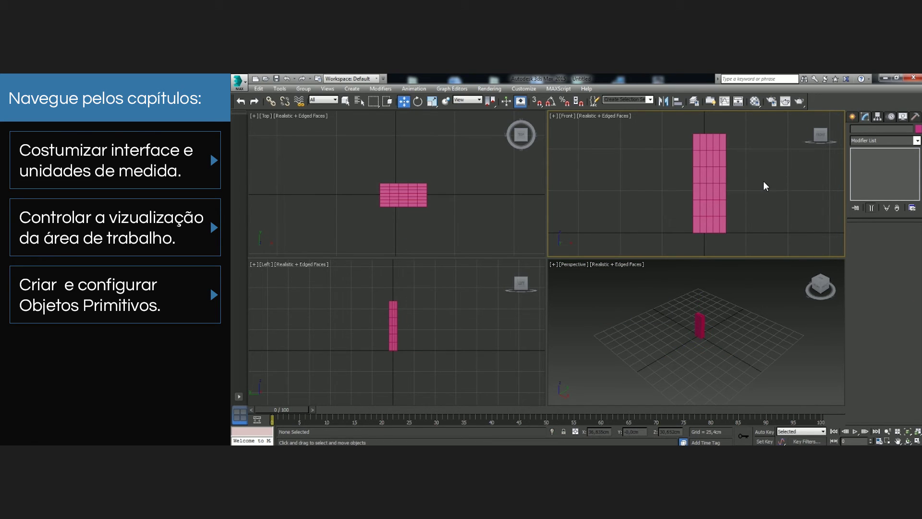
- Set the box's length, width and height segments to 2 each, and deselect it
scroll(766, 181, up, 3)
click(701, 182)
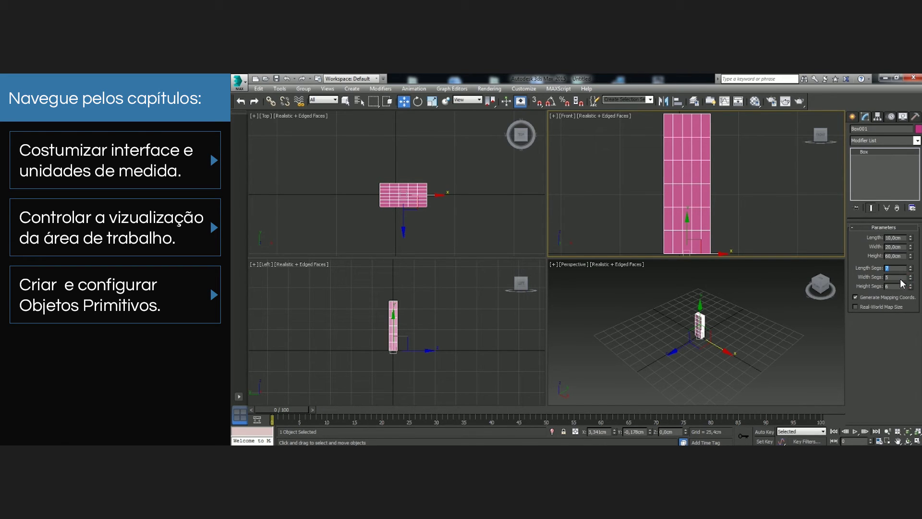
key(Tab)
key(Tab)
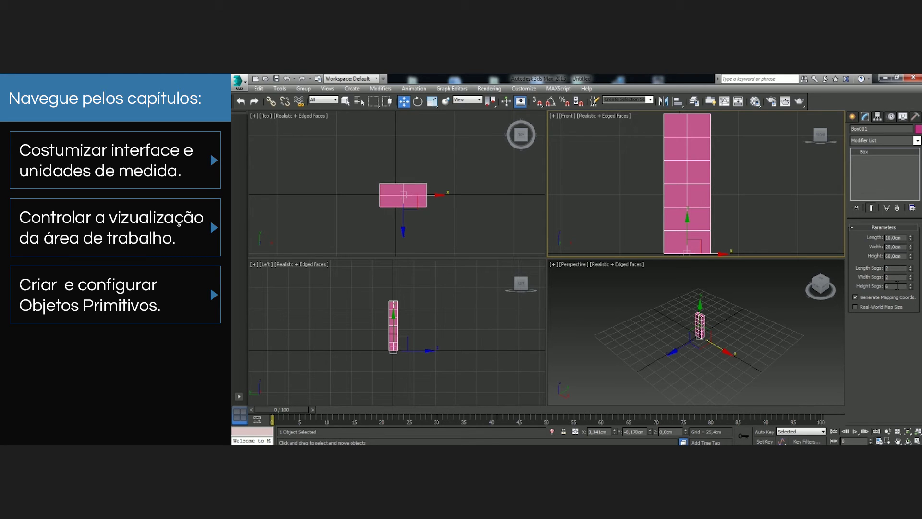
text(2)
key(Tab)
click(768, 178)
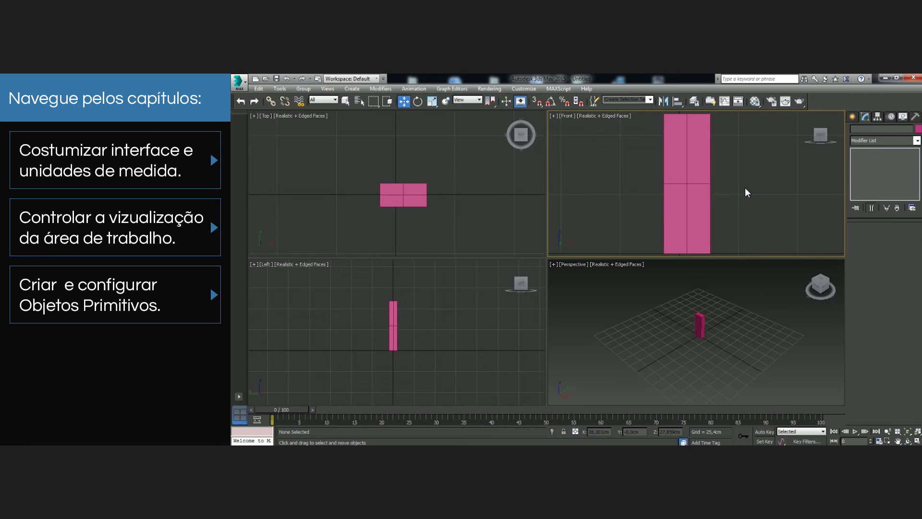
- Move the box along the X axis in the Top viewport, to about 10.8 cm and back past the origin to about -13 cm
click(696, 190)
click(729, 189)
click(409, 190)
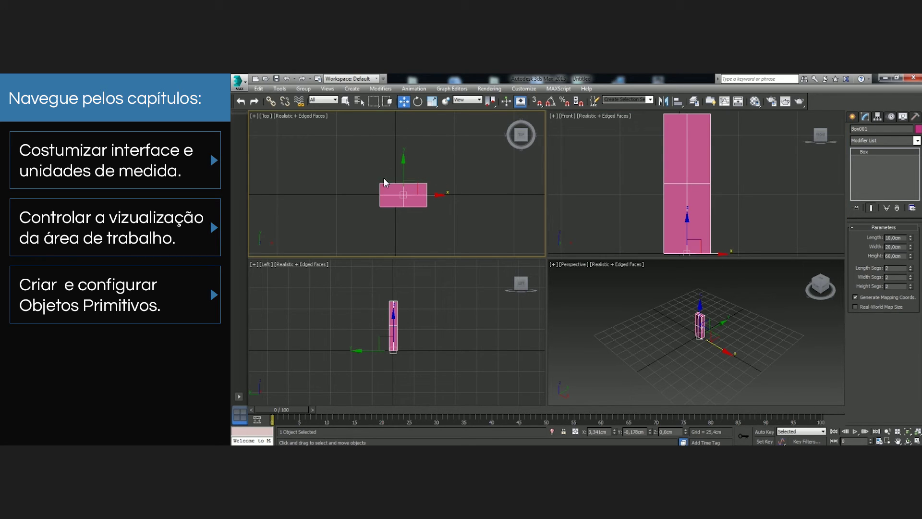
click(398, 176)
scroll(396, 177, up, 3)
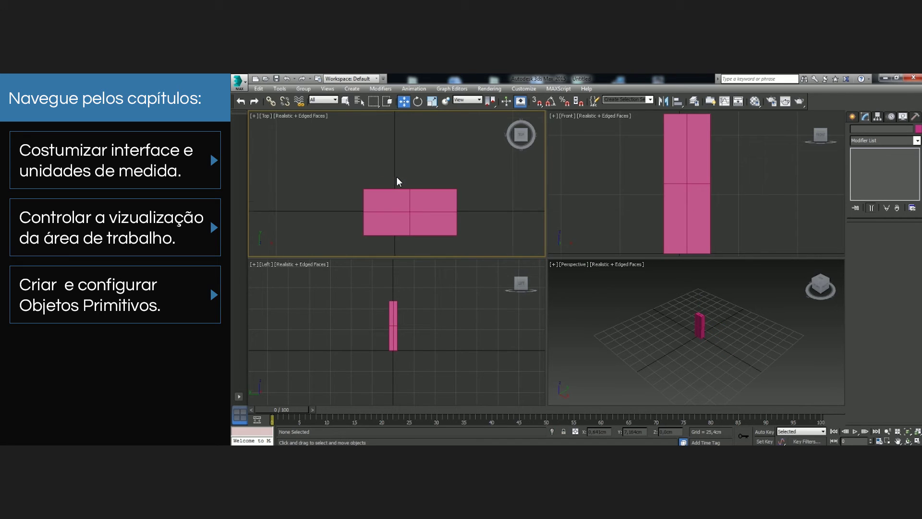
scroll(396, 177, down, 2)
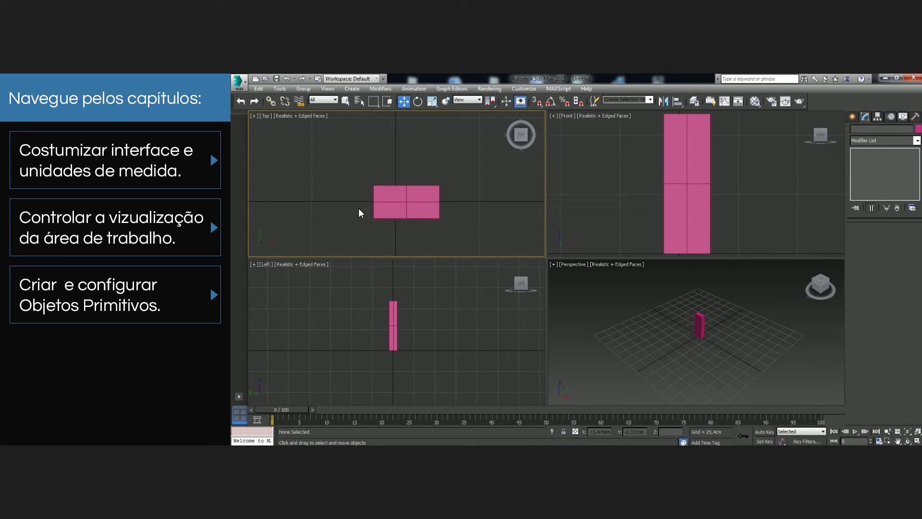
click(409, 205)
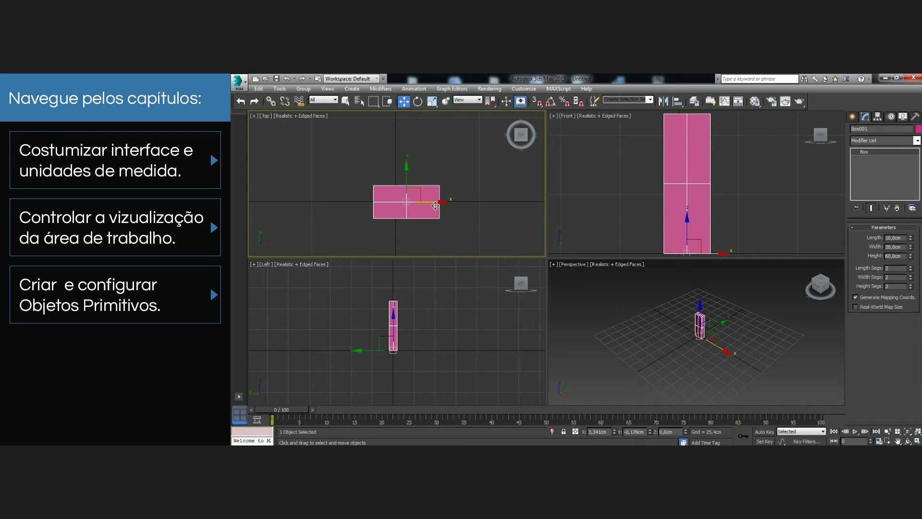
drag(439, 206, 464, 201)
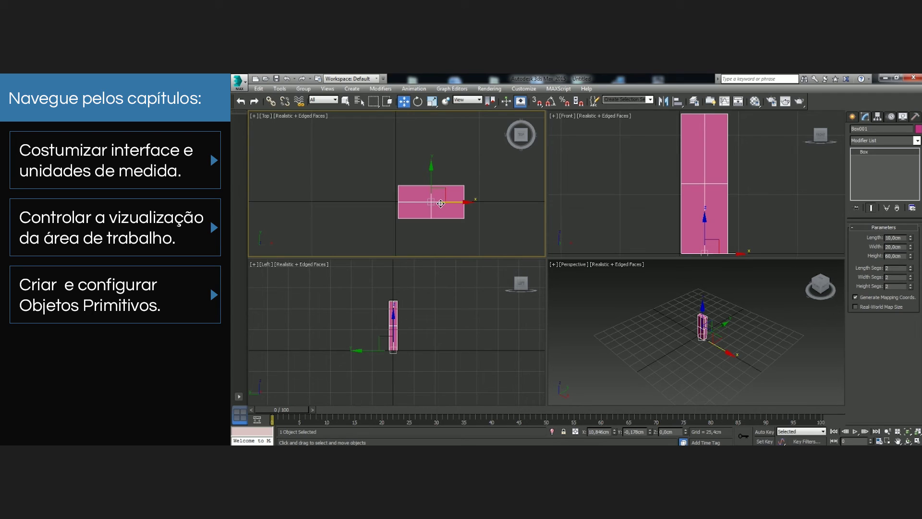
drag(466, 202, 387, 202)
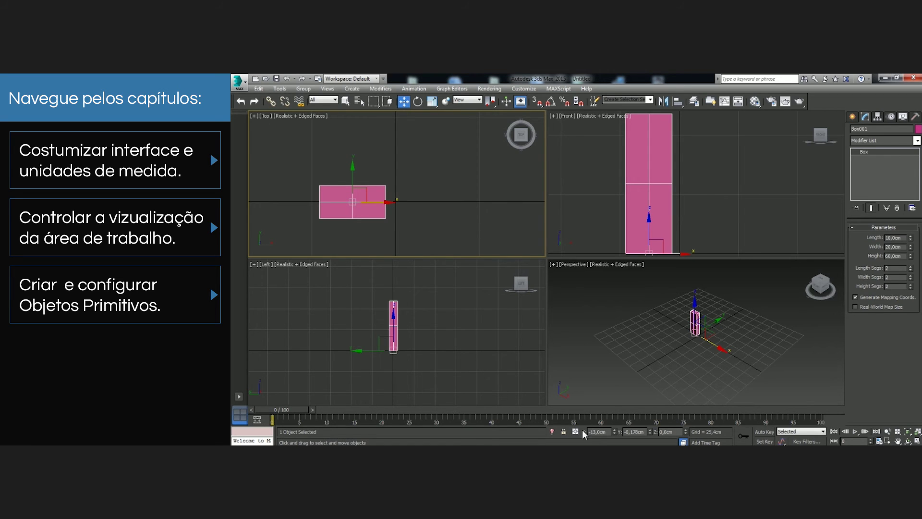
- Center the box on the origin by setting its X and Y positions to 0, and deselect it
drag(610, 431, 539, 418)
text(0)
key(Tab)
text(0)
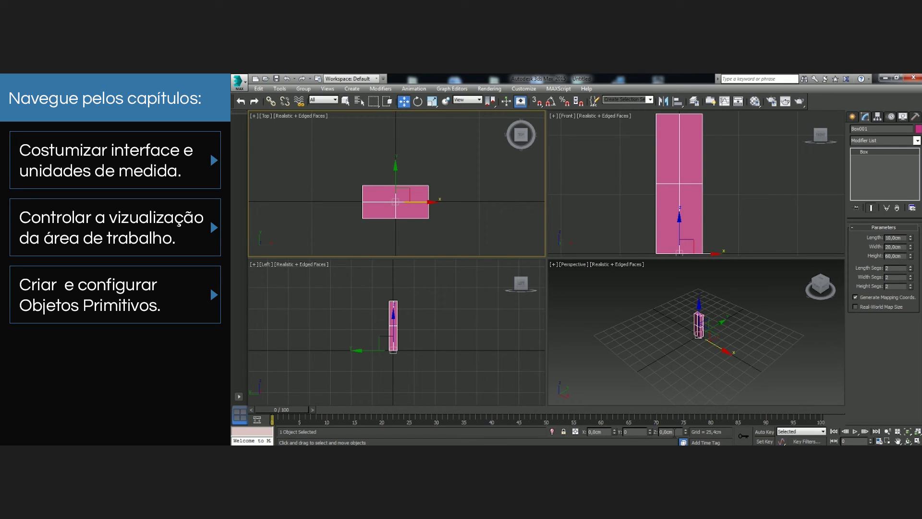
key(Tab)
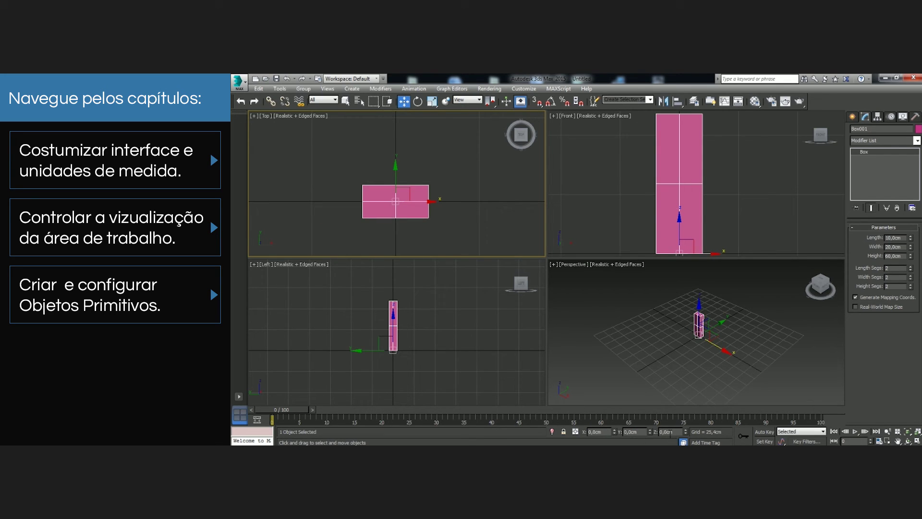
click(463, 201)
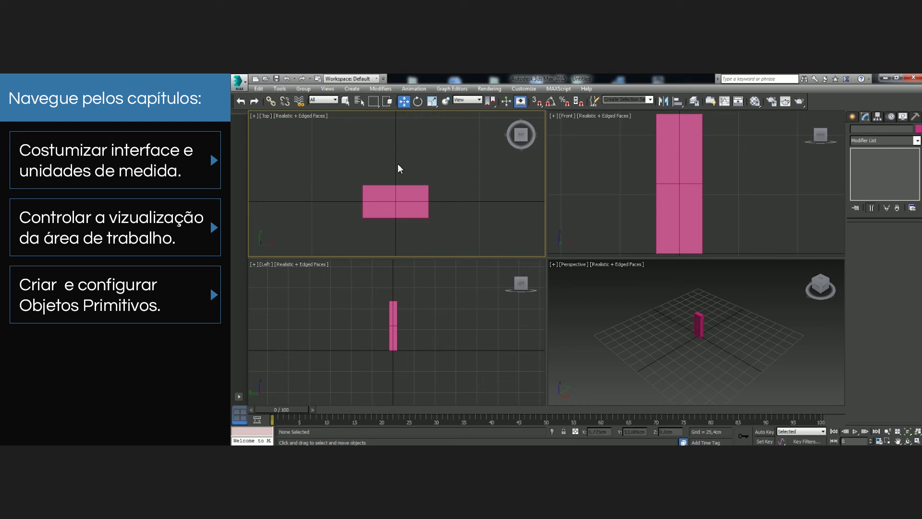
- Create a sphere with a radius of about 15 cm in the Top viewport, centered near X 37 cm beside the box
click(421, 200)
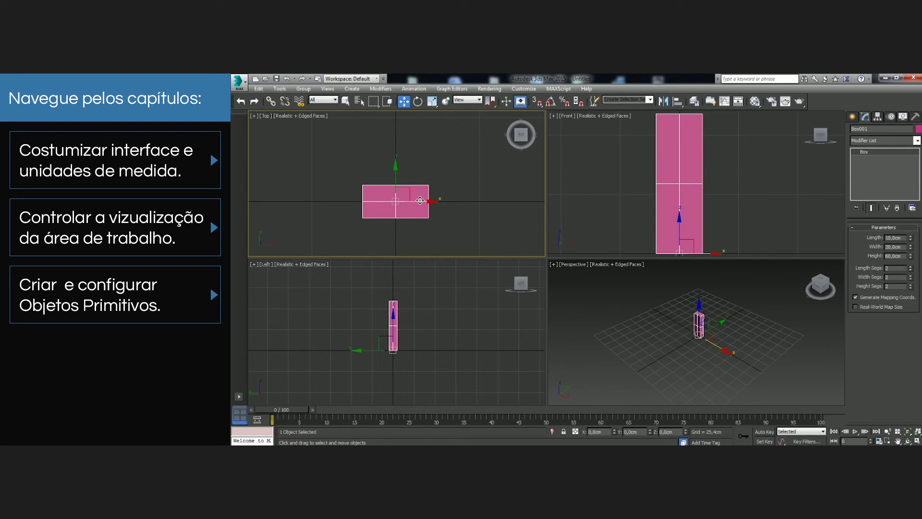
click(853, 116)
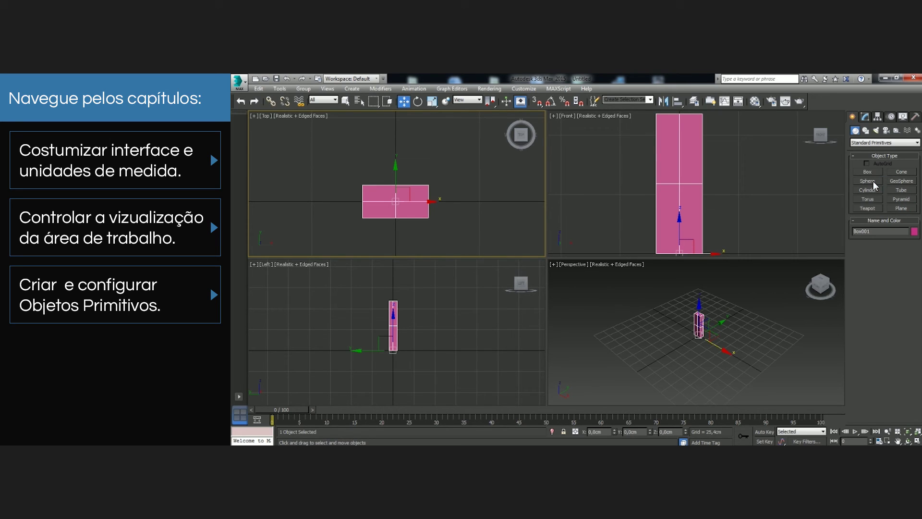
click(469, 198)
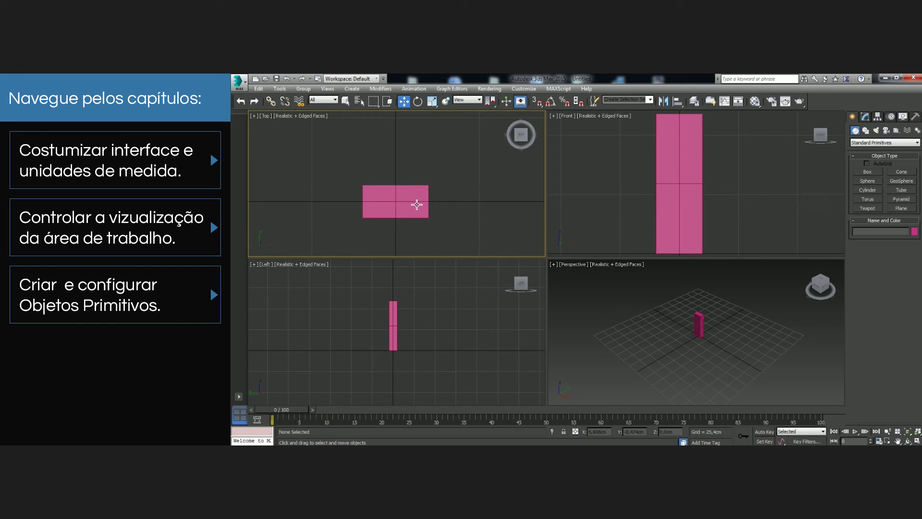
scroll(436, 202, down, 3)
scroll(470, 201, up, 2)
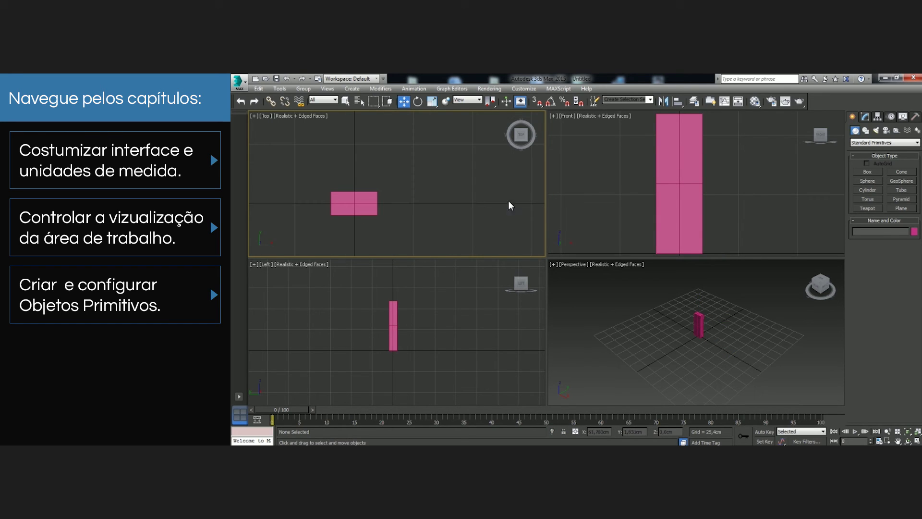
click(868, 181)
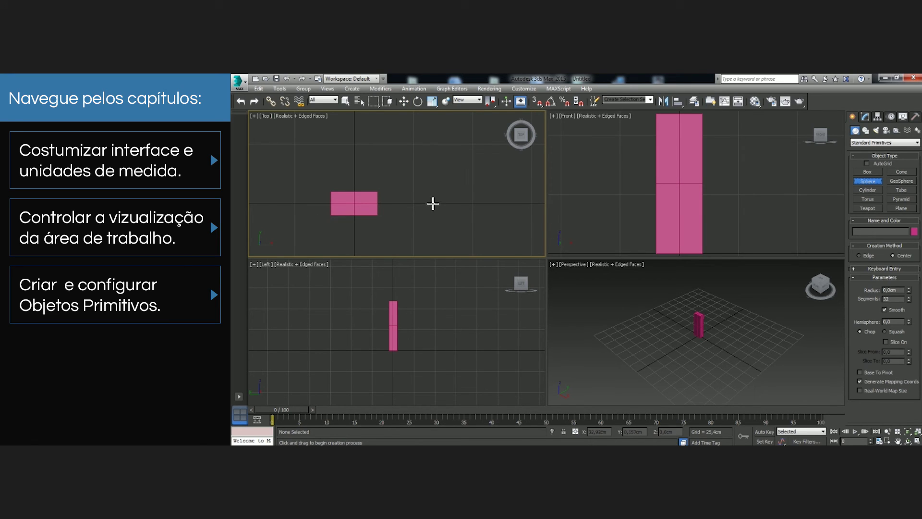
drag(441, 203, 465, 178)
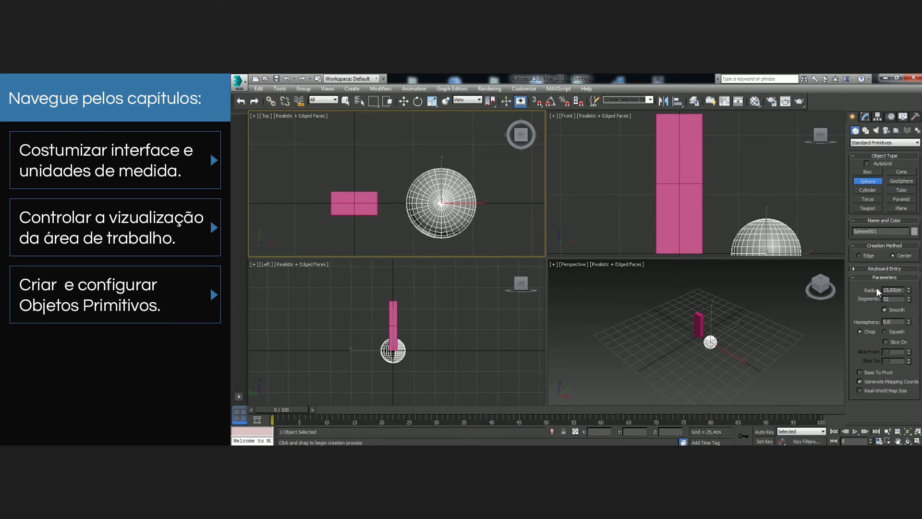
- Set the sphere's radius to 5 cm and deselect it
click(865, 117)
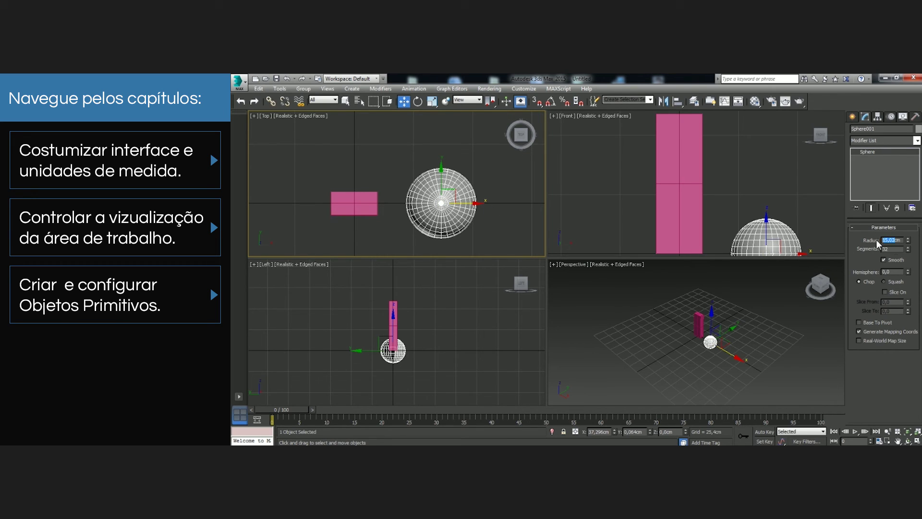
text(5)
key(Return)
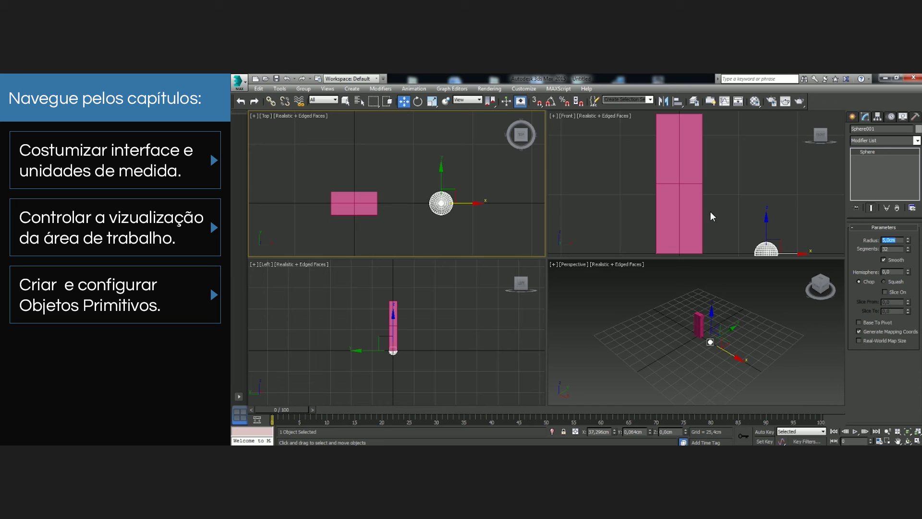
click(488, 214)
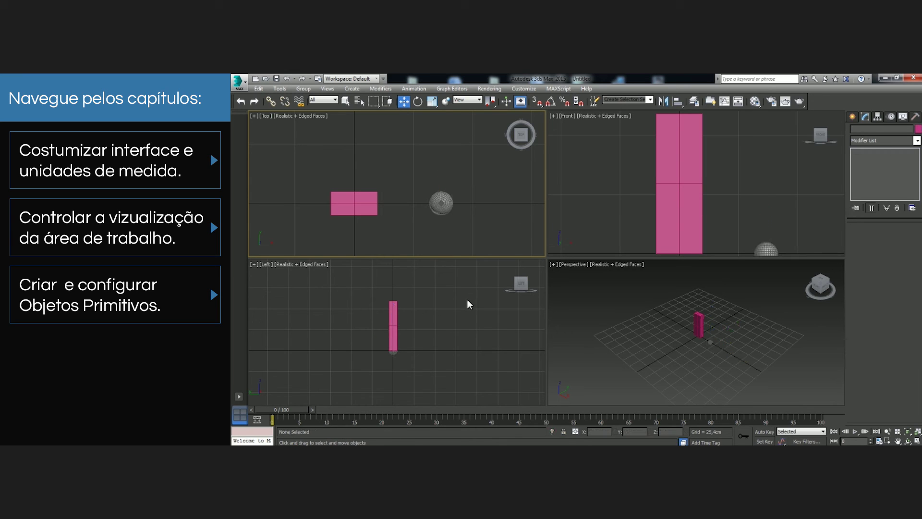
- Rest the sphere on the ground grid by setting its Z position to 5 cm, and deselect it
click(724, 196)
scroll(718, 212, down, 2)
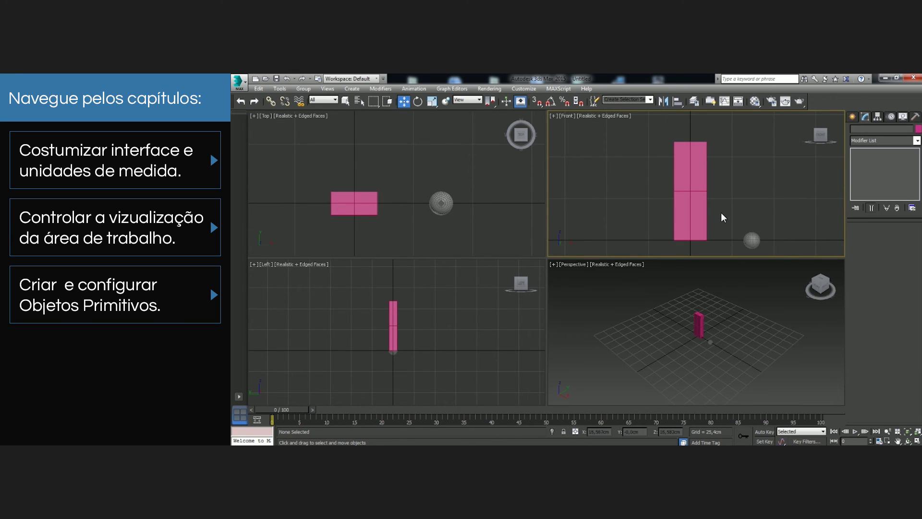
scroll(783, 254, up, 2)
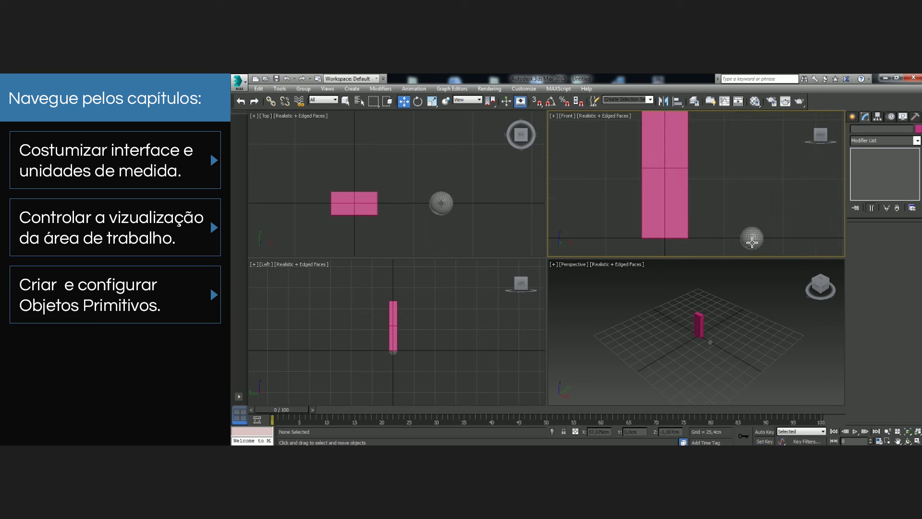
click(752, 241)
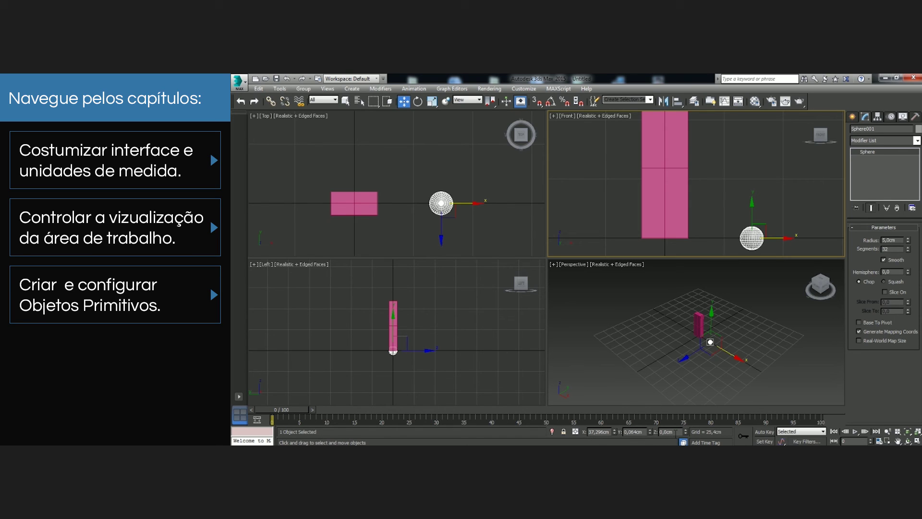
drag(676, 433, 626, 436)
text(5)
key(Return)
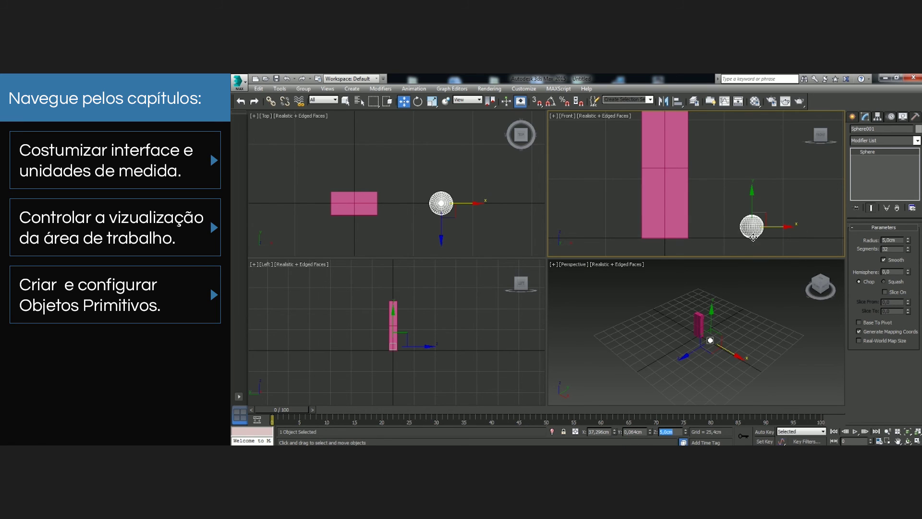
click(776, 198)
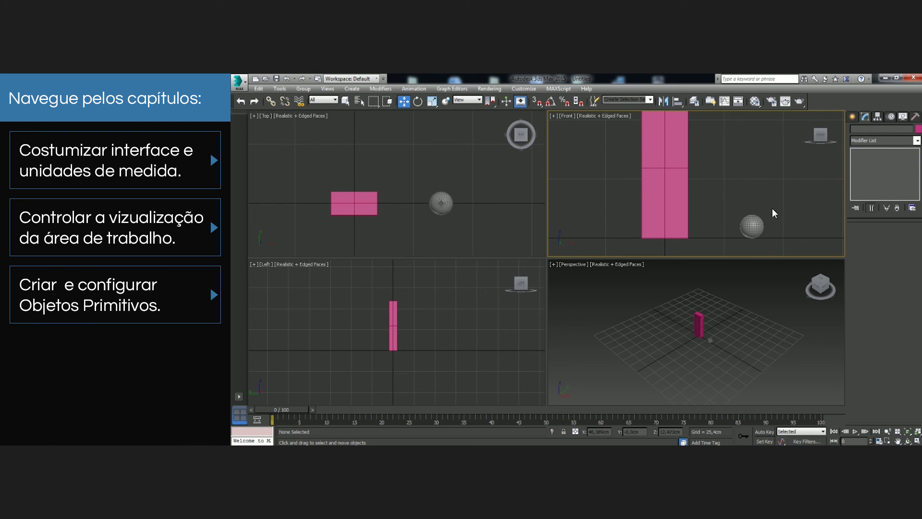
- Reduce the sphere's segments to 4
click(752, 230)
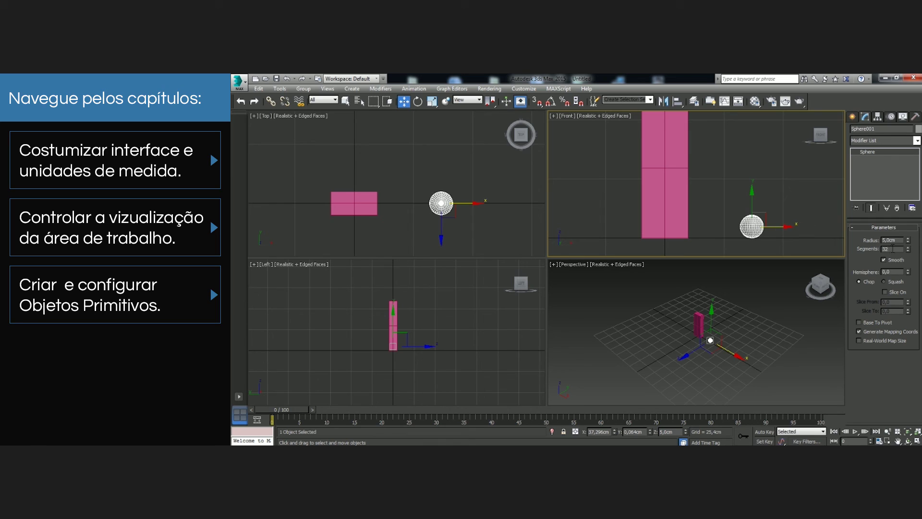
click(777, 234)
scroll(780, 233, up, 6)
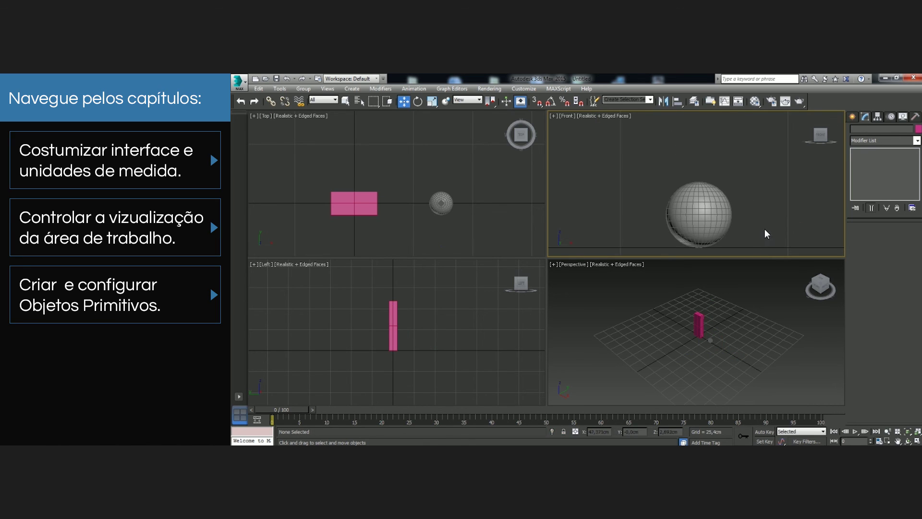
click(693, 215)
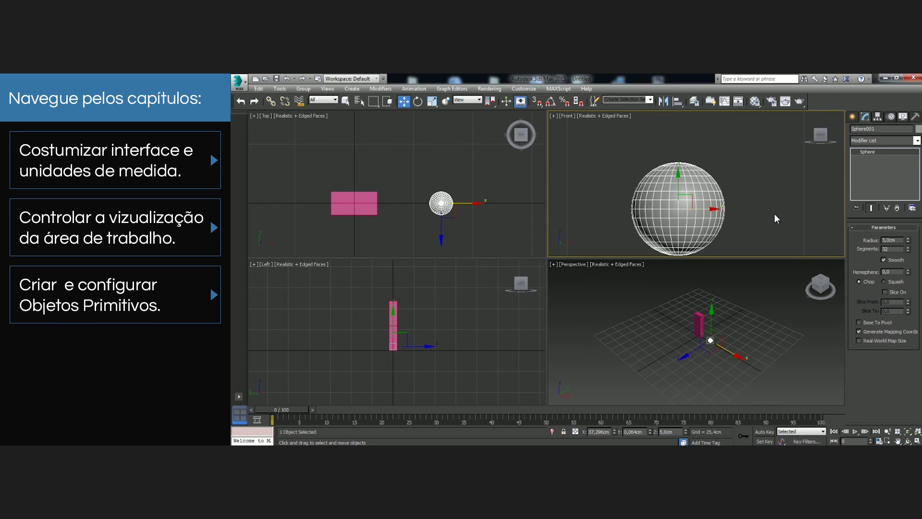
scroll(741, 216, down, 2)
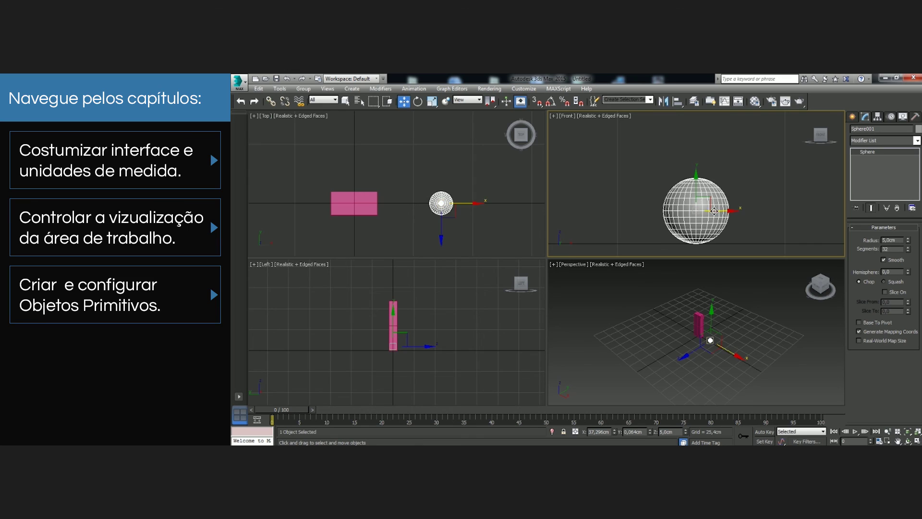
double_click(893, 249)
text(4)
key(Return)
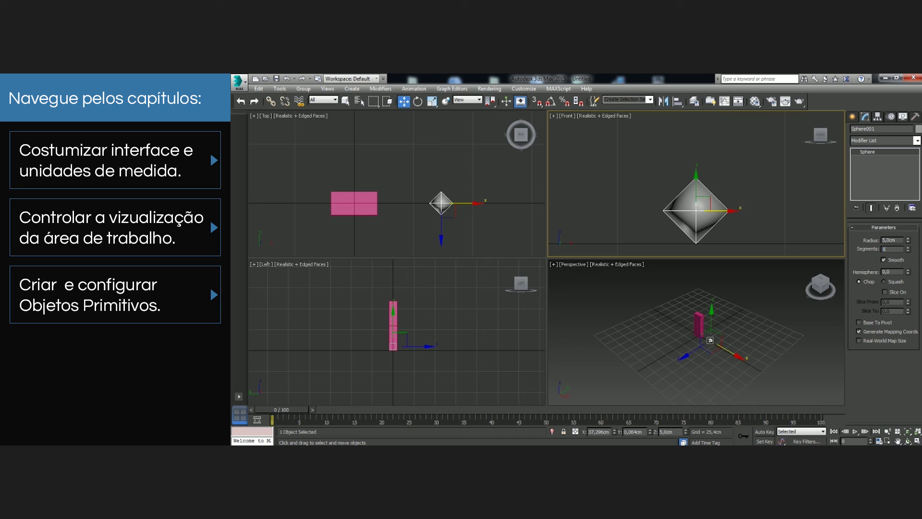
- Set the sphere's segments to 32 and deselect it
key(Return)
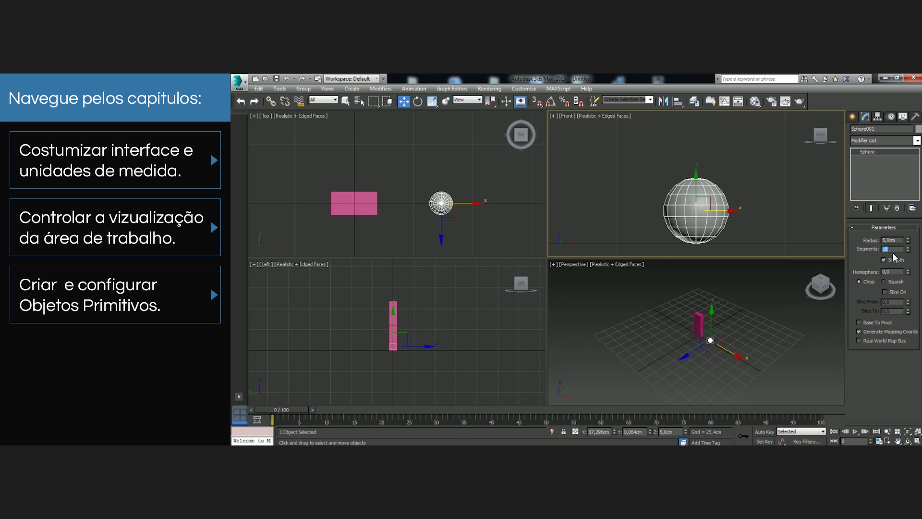
click(765, 217)
click(723, 219)
drag(889, 249, 842, 245)
text(32)
key(Return)
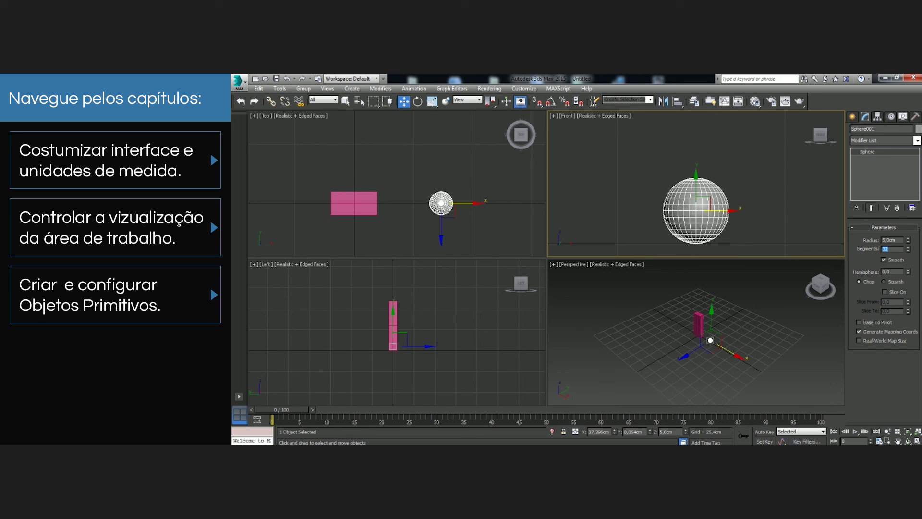
click(730, 183)
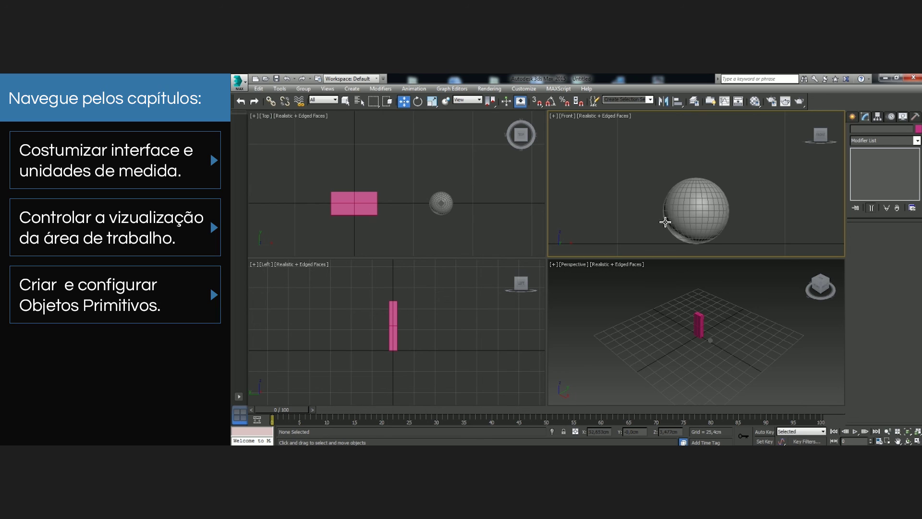
- Select the box in the Front viewport and lock the selection
scroll(650, 219, down, 7)
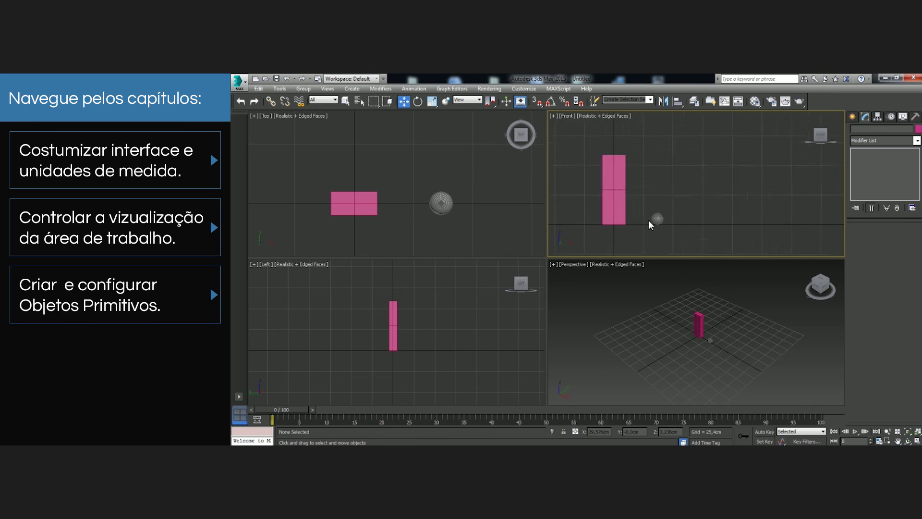
scroll(641, 221, up, 5)
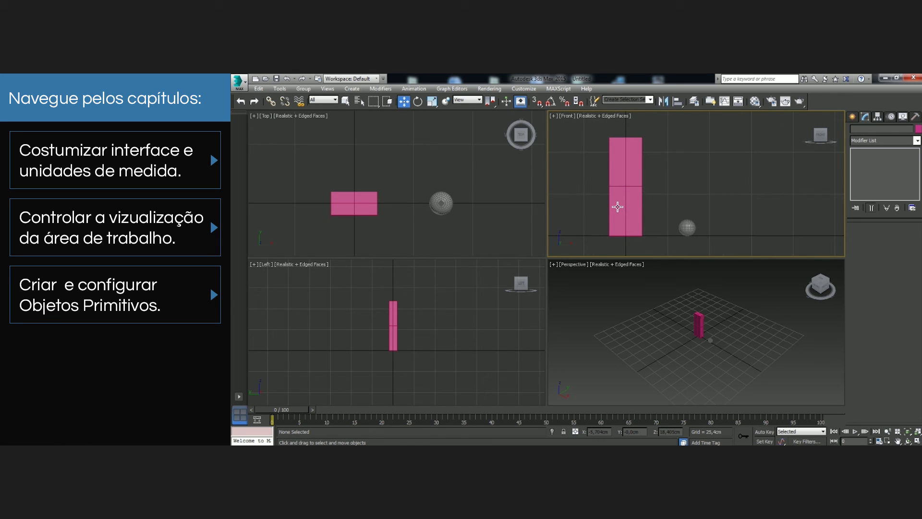
click(618, 207)
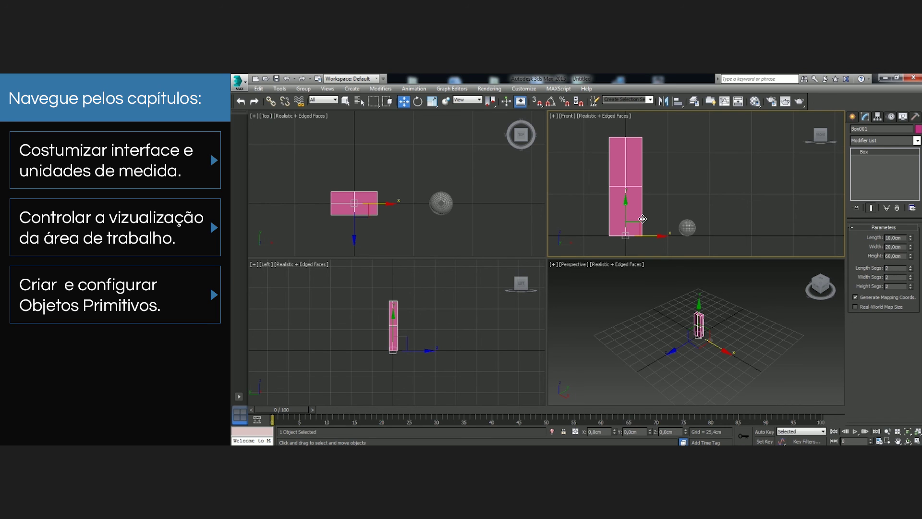
key(space)
- Shift the locked box back and forth along X, finishing at about X 0.34 cm, and unlock the selection
drag(734, 166, 739, 151)
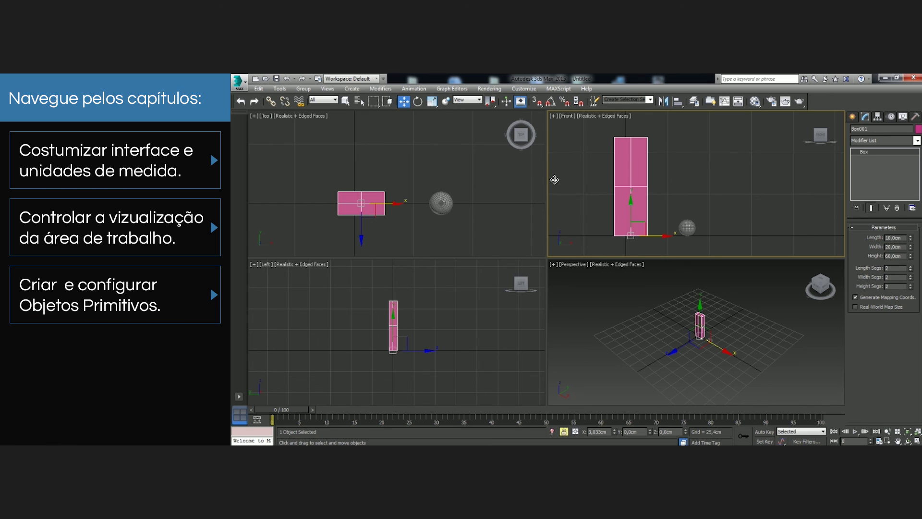
drag(708, 176, 695, 178)
drag(577, 172, 628, 169)
drag(729, 142, 681, 152)
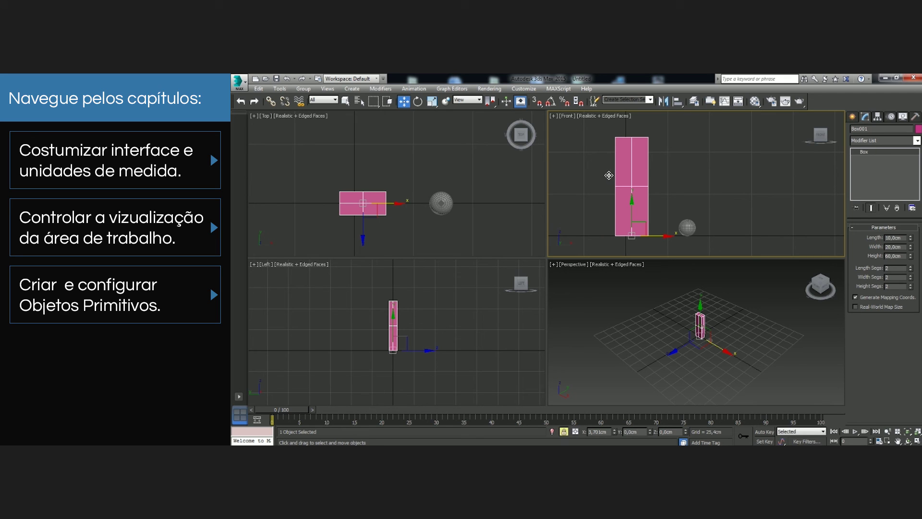
mouse_move(662, 235)
mouse_down()
mouse_move(646, 234)
mouse_move(656, 233)
mouse_up()
key(space)
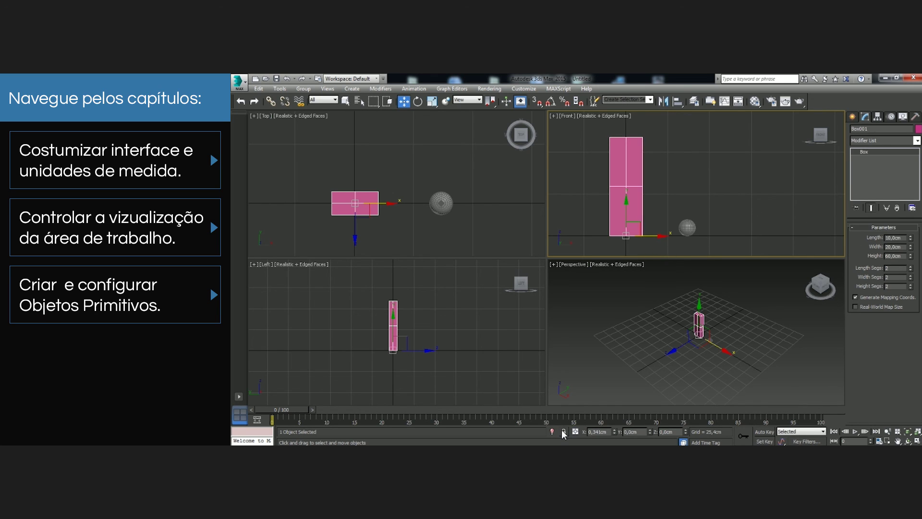